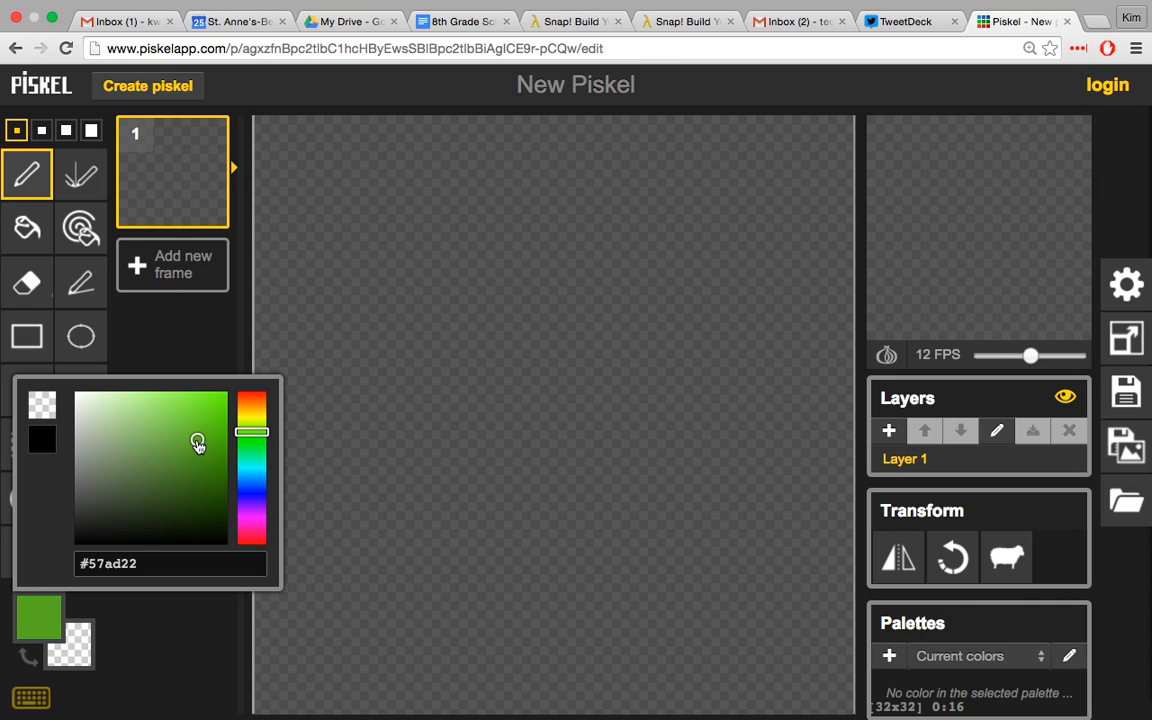
Step: Draw a green freehand squiggle with the Pen and a looping mirrored shape beside it with the Vertical Mirror pen
{"action": "left_click", "coordinate": [193, 345]}
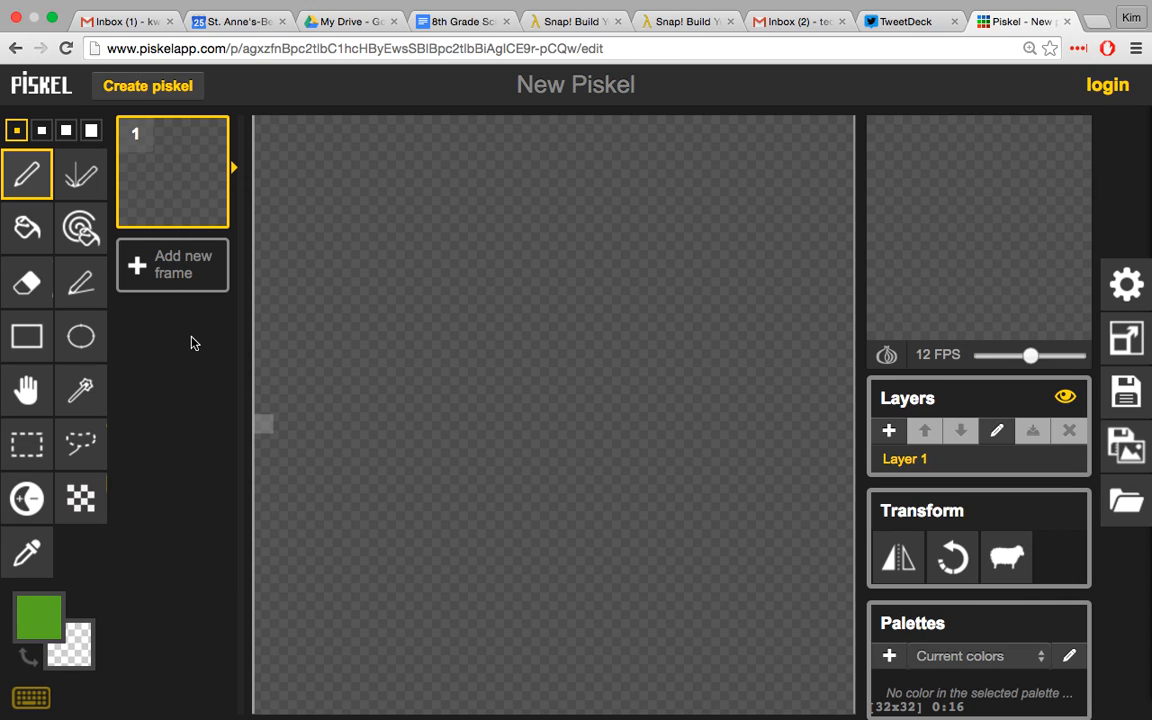
{"action": "mouse_move", "coordinate": [336, 273]}
{"action": "left_mouse_down"}
{"action": "mouse_move", "coordinate": [378, 274]}
{"action": "mouse_move", "coordinate": [362, 320]}
{"action": "mouse_move", "coordinate": [423, 367]}
{"action": "mouse_move", "coordinate": [464, 443]}
{"action": "left_mouse_up"}
{"action": "left_click", "coordinate": [85, 189]}
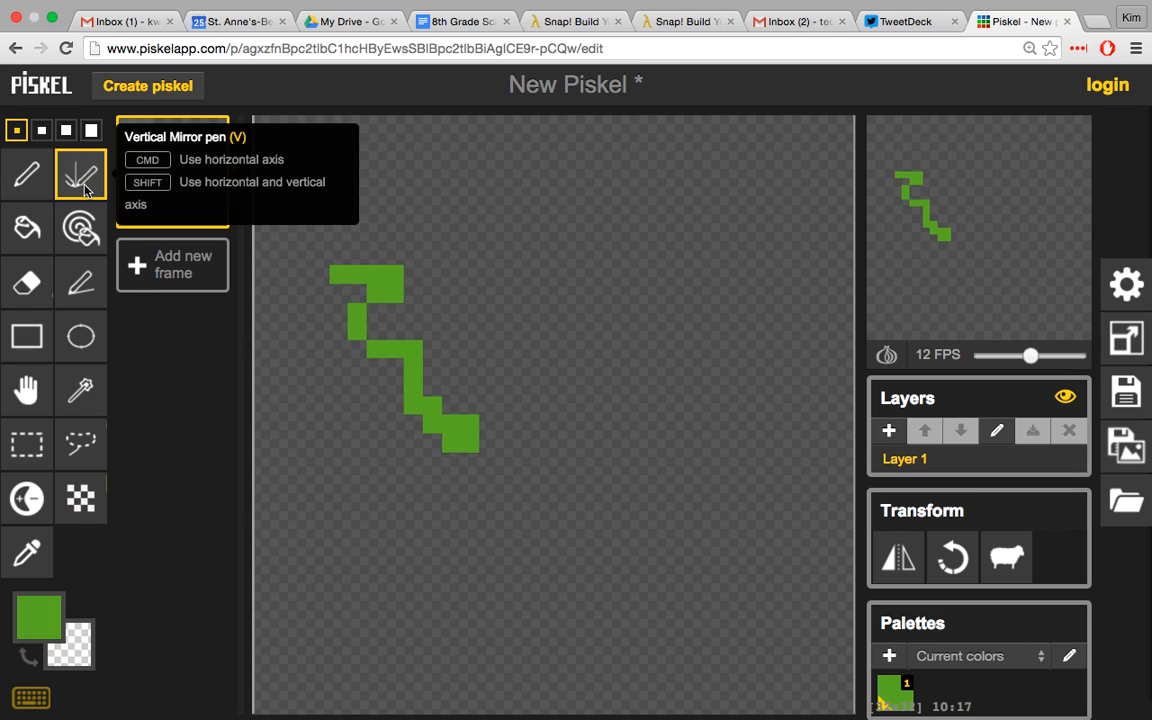
{"action": "mouse_move", "coordinate": [577, 338]}
{"action": "left_mouse_down"}
{"action": "mouse_move", "coordinate": [618, 246]}
{"action": "mouse_move", "coordinate": [687, 293]}
{"action": "mouse_move", "coordinate": [608, 358]}
{"action": "mouse_move", "coordinate": [629, 446]}
{"action": "mouse_move", "coordinate": [493, 507]}
{"action": "left_mouse_up"}
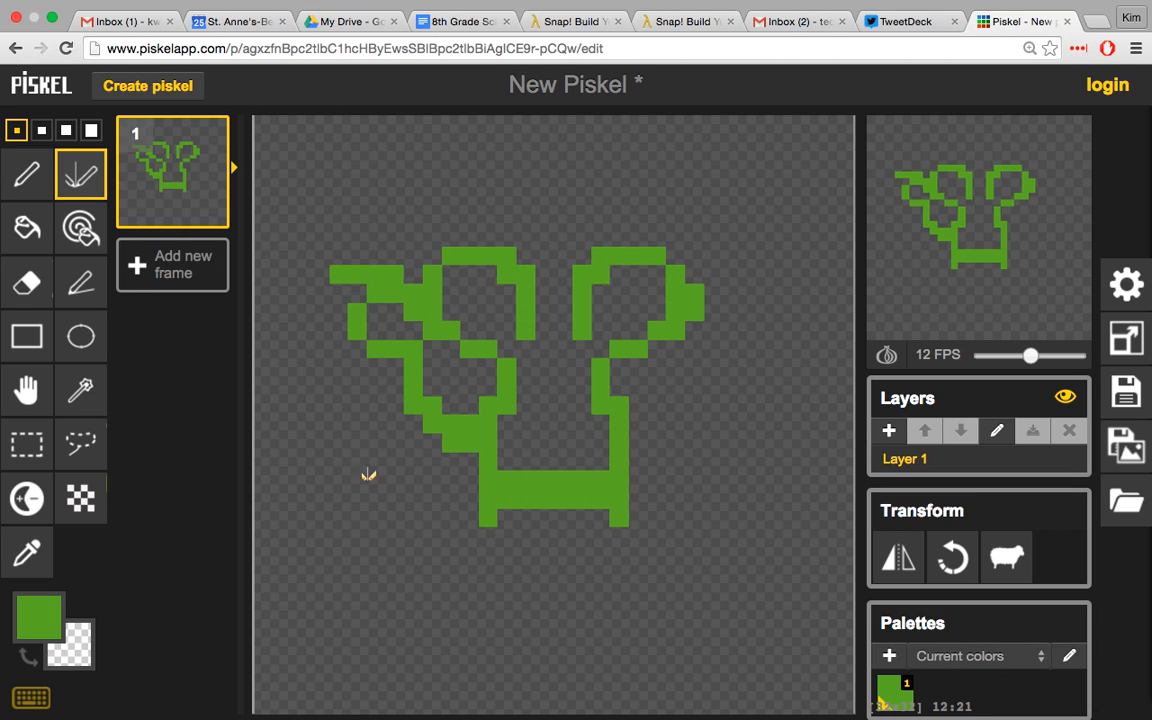
Step: Draw a green rectangle outline in the lower-left of the canvas and fill its inside with teal #22ad74
{"action": "left_click", "coordinate": [27, 337]}
{"action": "mouse_move", "coordinate": [262, 497]}
{"action": "left_mouse_down"}
{"action": "mouse_move", "coordinate": [424, 563]}
{"action": "mouse_move", "coordinate": [488, 628]}
{"action": "left_mouse_up"}
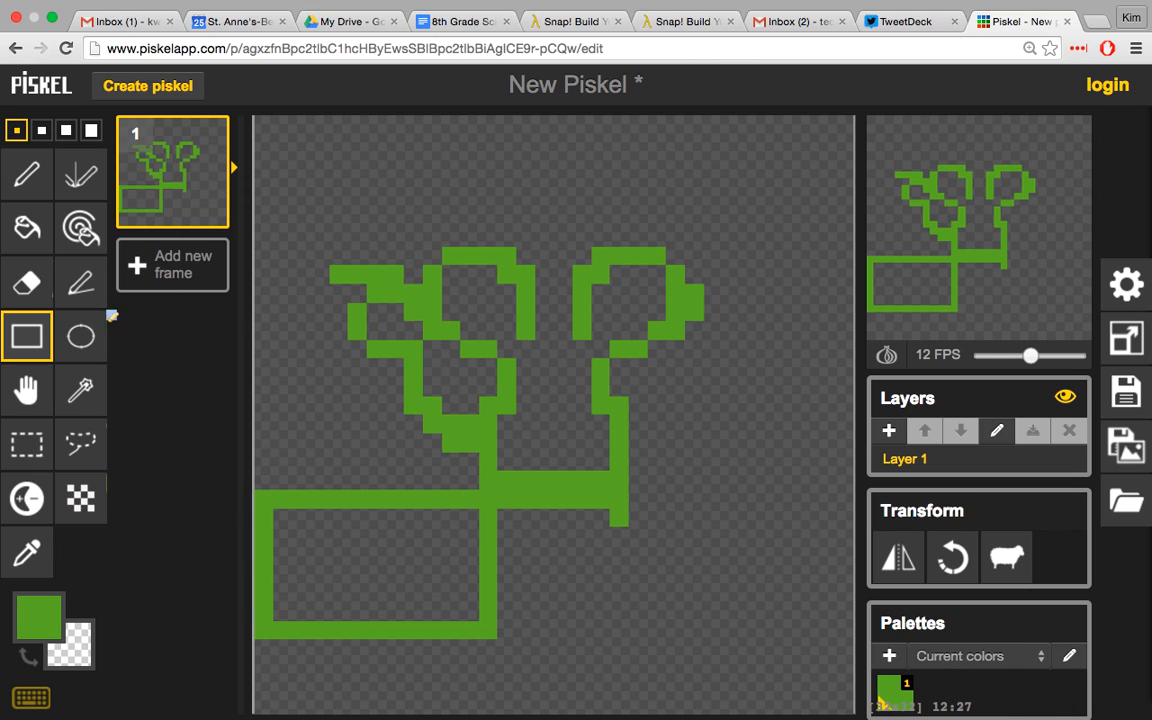
{"action": "left_click", "coordinate": [18, 240]}
{"action": "left_click", "coordinate": [40, 622]}
{"action": "left_click", "coordinate": [265, 428]}
{"action": "left_click", "coordinate": [335, 577]}
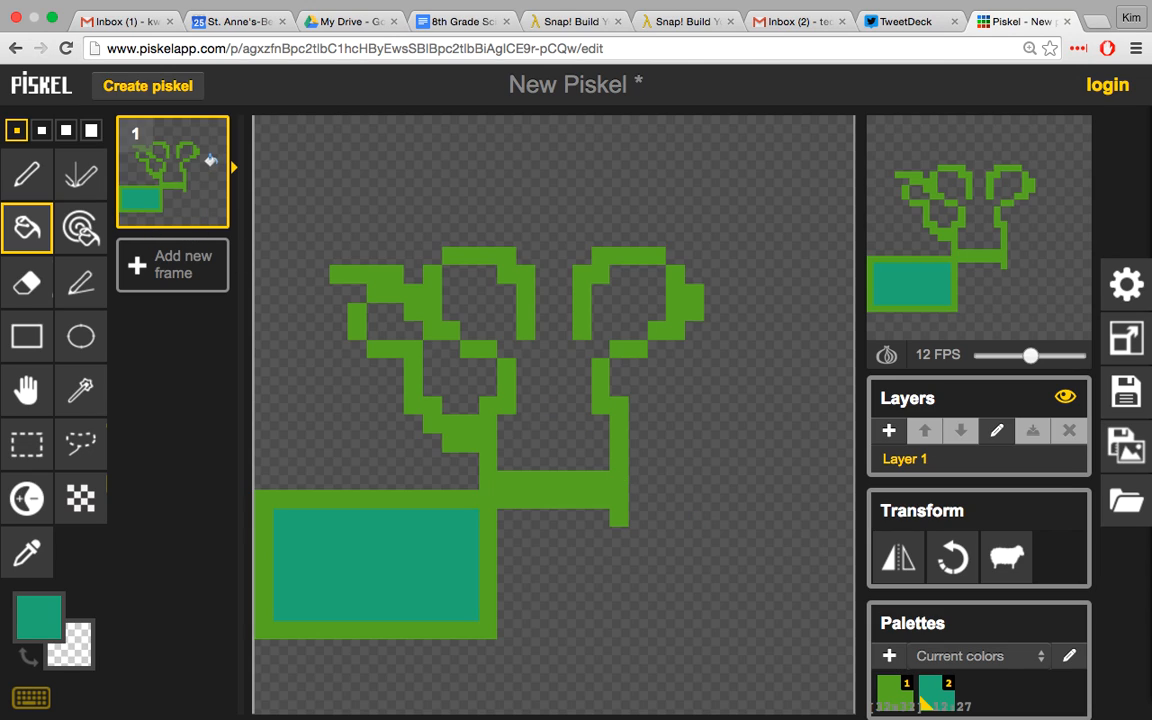
Step: Duplicate frame 1 and, in the copy, fill the rectangle with blue #223cad and draw a large freehand blue loop on the lower right
{"action": "left_click", "coordinate": [208, 207]}
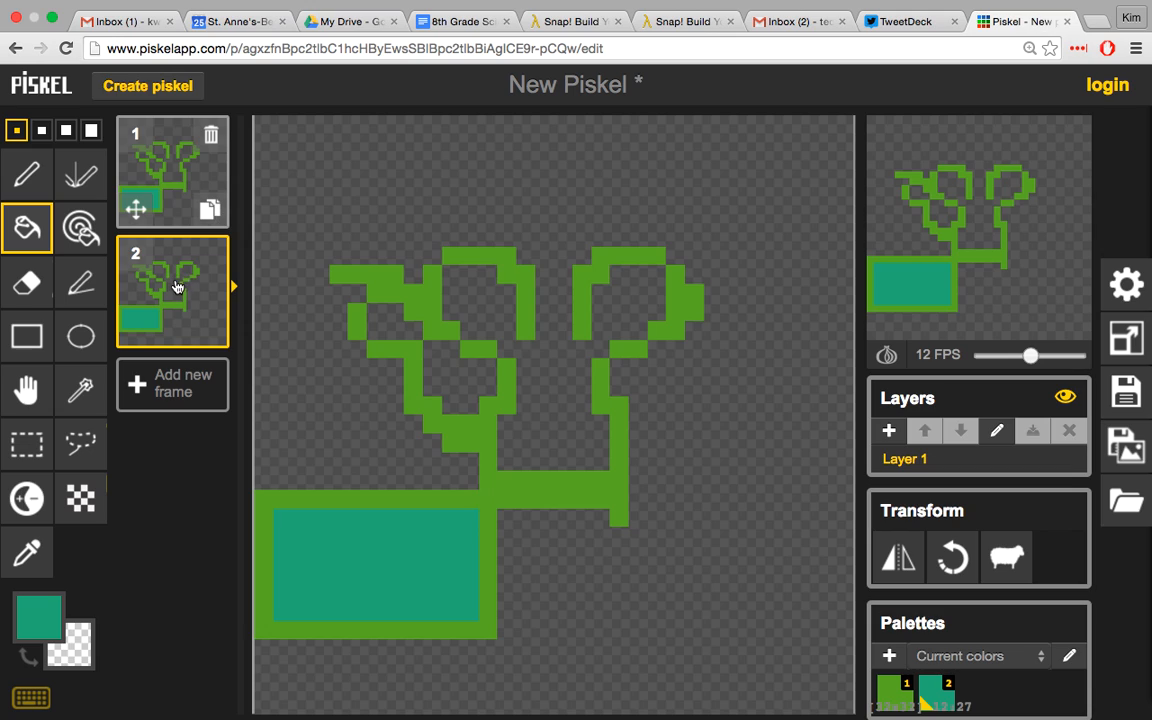
{"action": "left_click", "coordinate": [38, 617]}
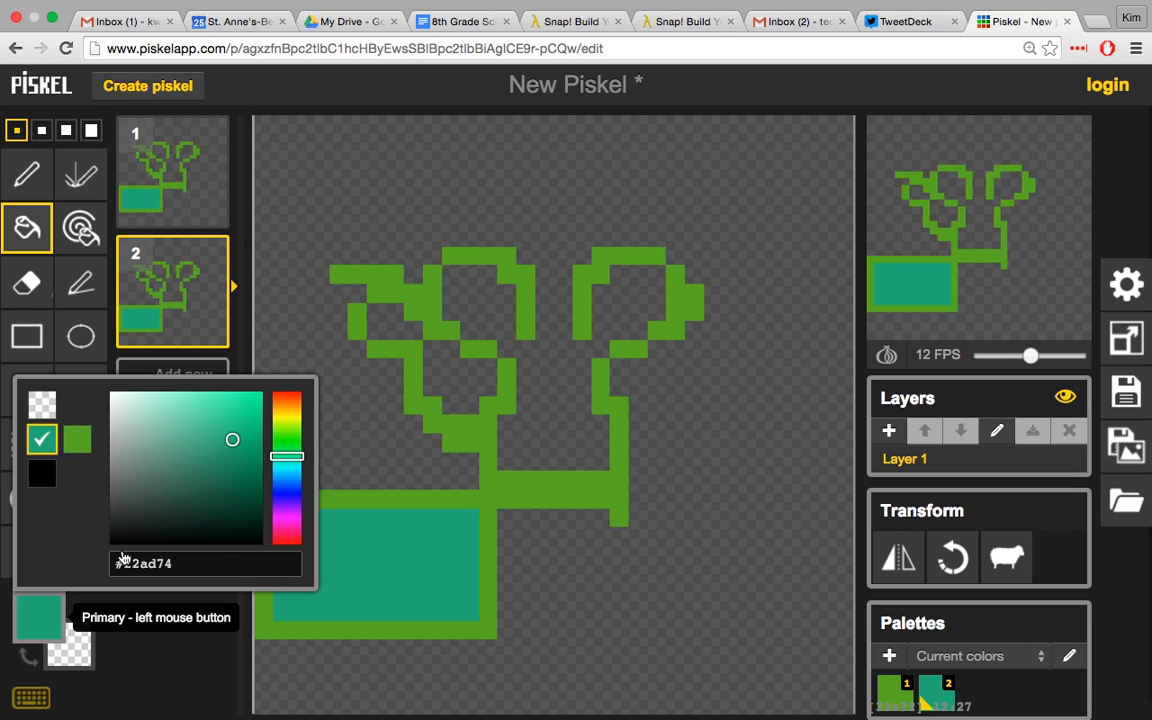
{"action": "left_click", "coordinate": [289, 487]}
{"action": "left_click", "coordinate": [380, 552]}
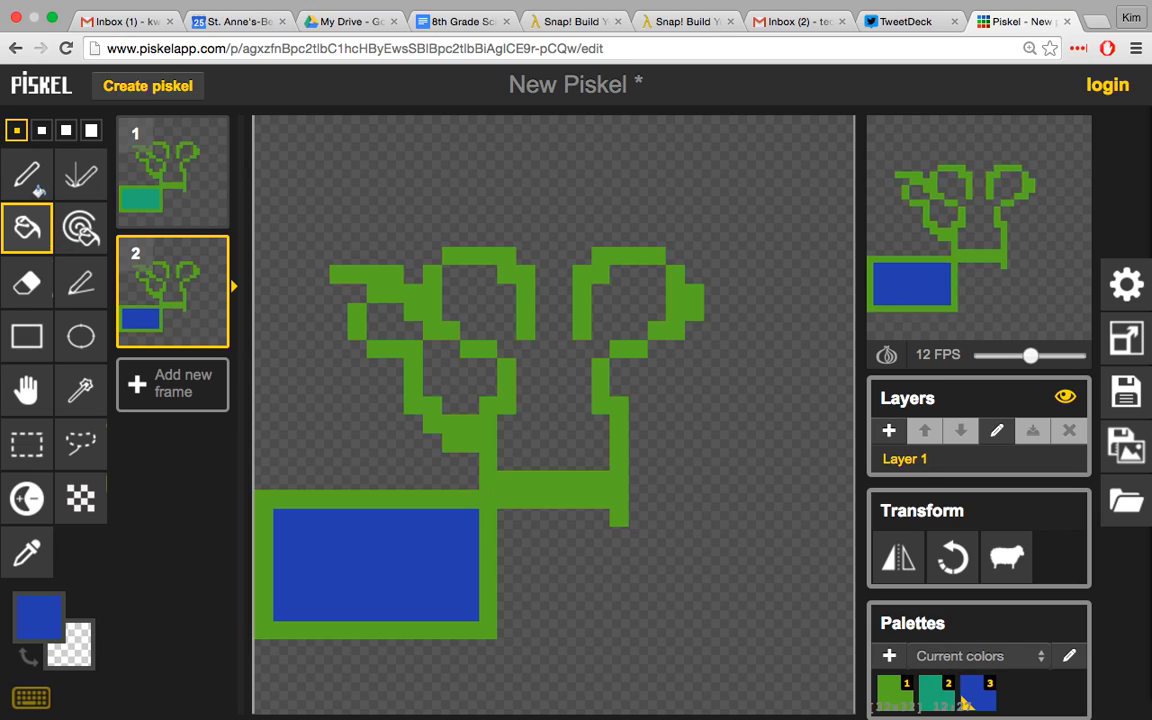
{"action": "left_click", "coordinate": [36, 174]}
{"action": "mouse_move", "coordinate": [580, 514]}
{"action": "left_mouse_down"}
{"action": "mouse_move", "coordinate": [641, 587]}
{"action": "mouse_move", "coordinate": [745, 564]}
{"action": "mouse_move", "coordinate": [750, 473]}
{"action": "mouse_move", "coordinate": [630, 400]}
{"action": "left_mouse_up"}
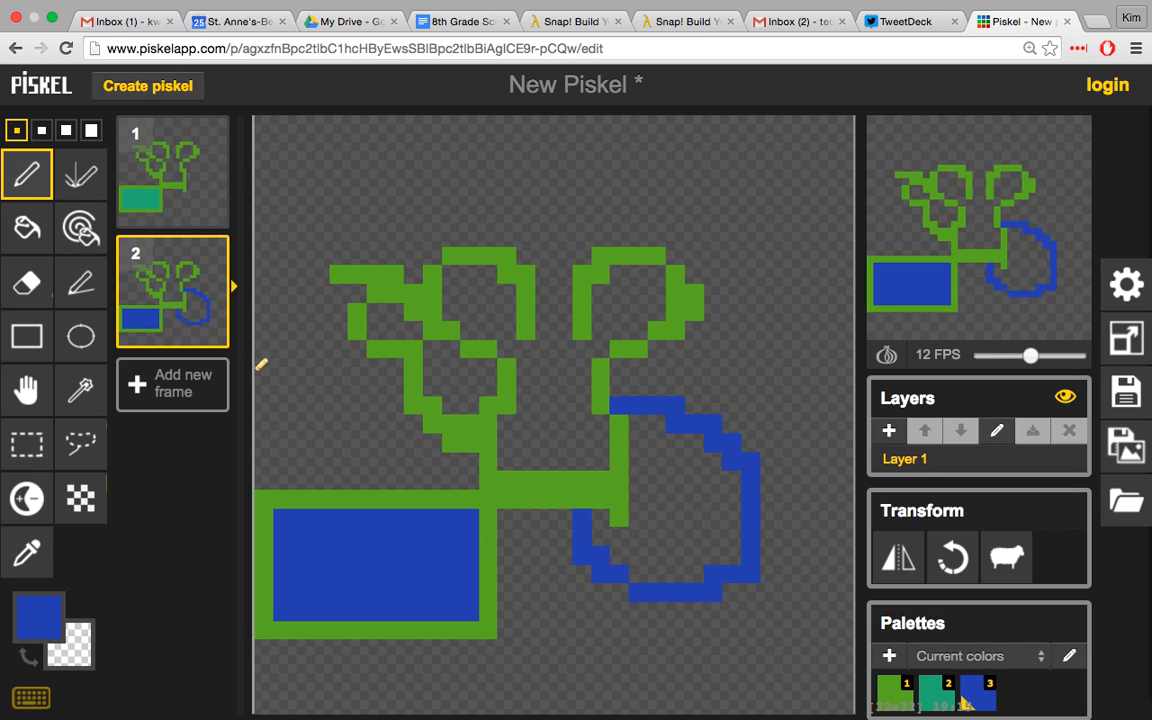
Step: Duplicate frame 2 and fill the inside of the blue loop in the copy with orange-brown #ad6a22
{"action": "left_click", "coordinate": [210, 328]}
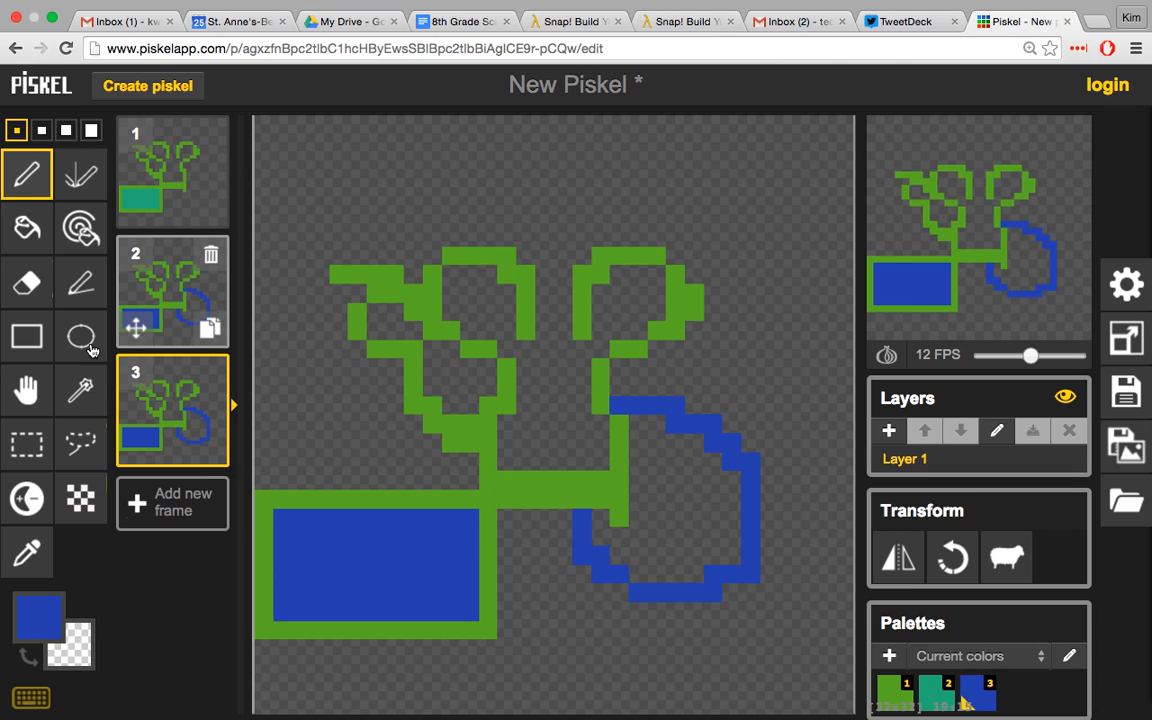
{"action": "left_click", "coordinate": [38, 615]}
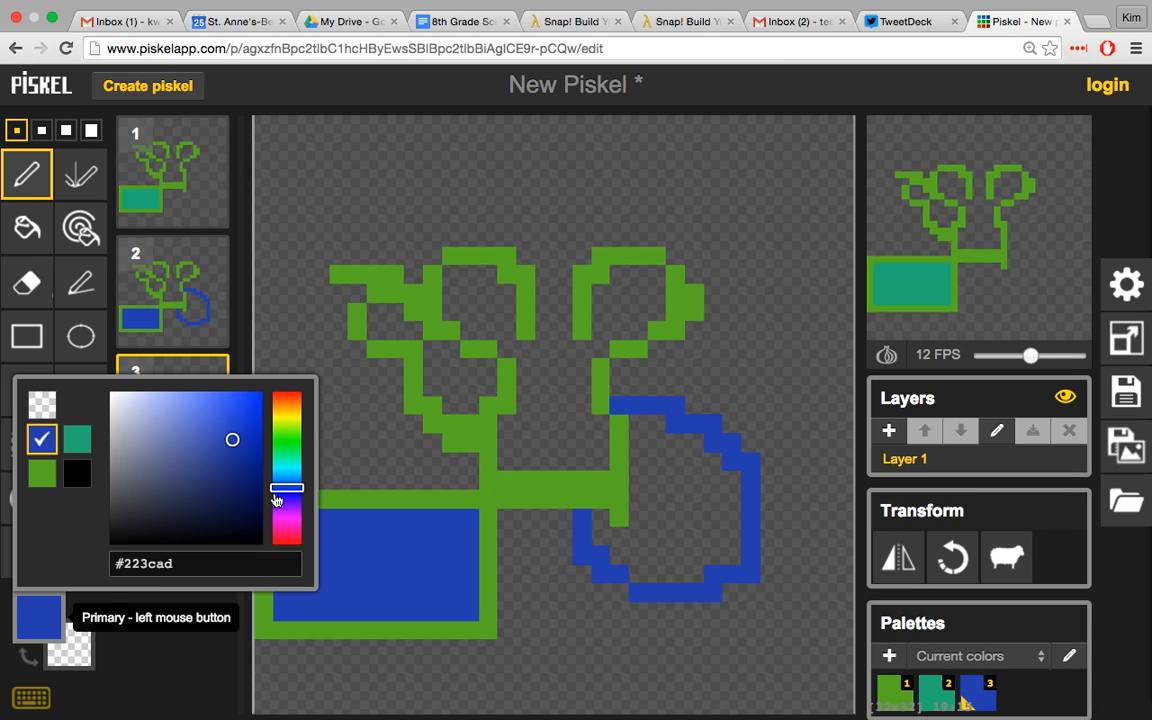
{"action": "left_click_drag", "start_coordinate": [289, 451], "coordinate": [295, 412]}
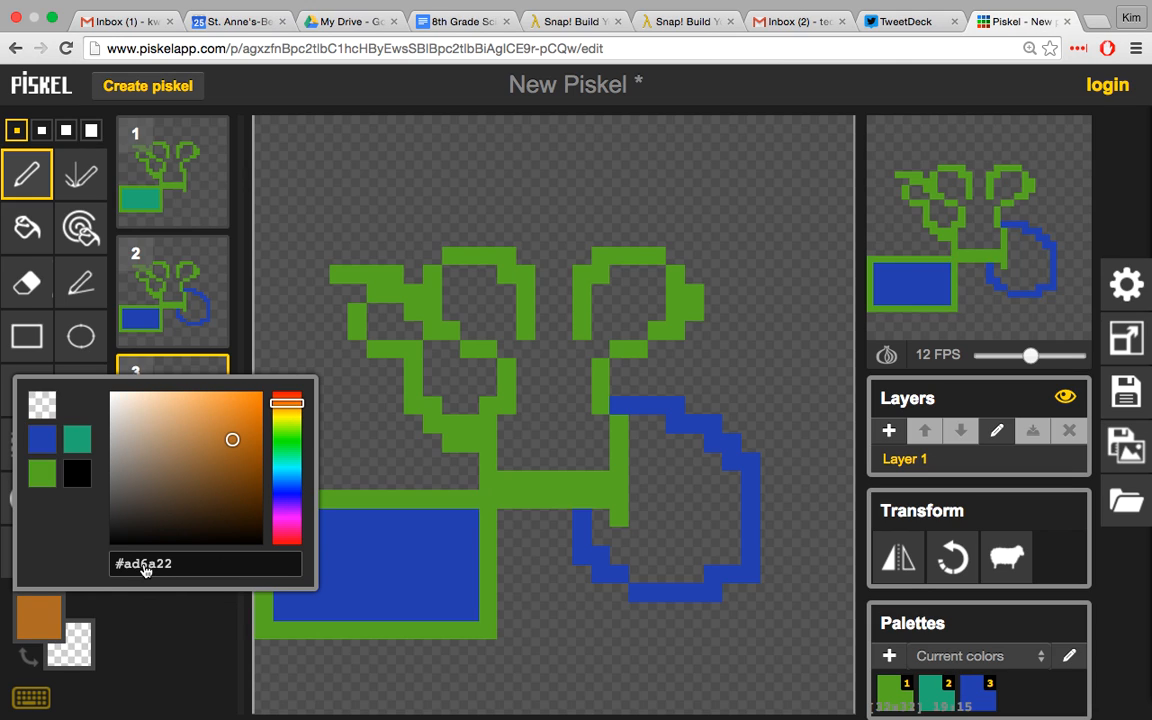
{"action": "left_click", "coordinate": [33, 234]}
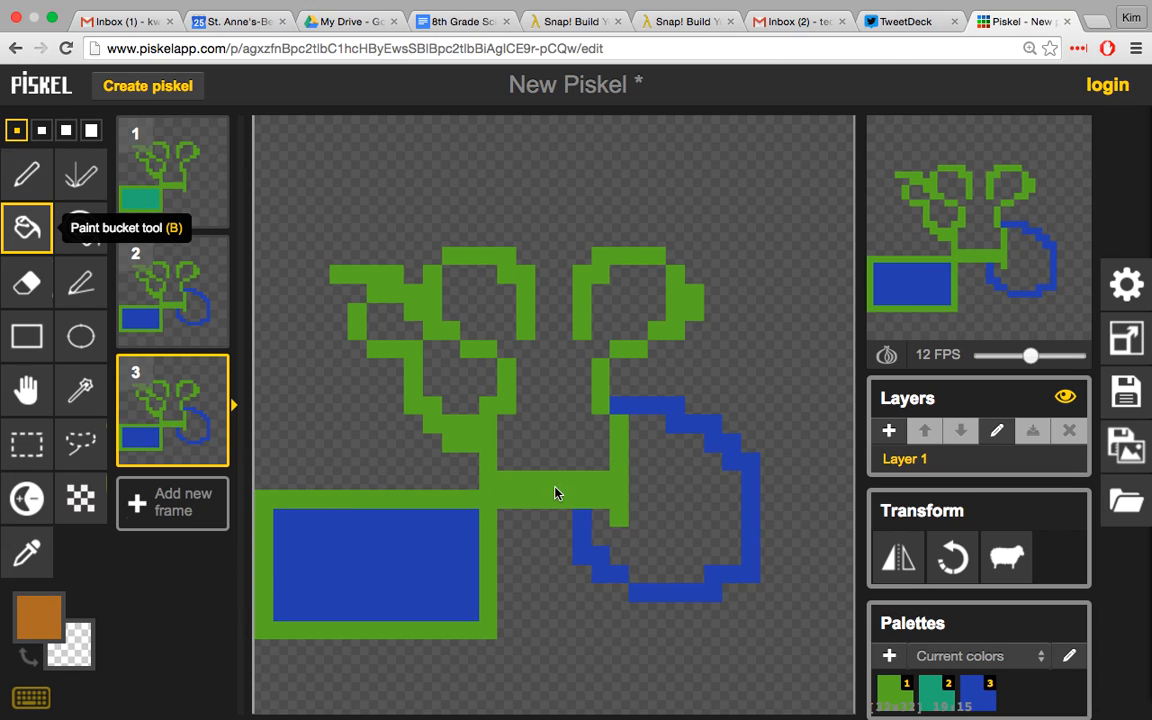
{"action": "left_click", "coordinate": [681, 520]}
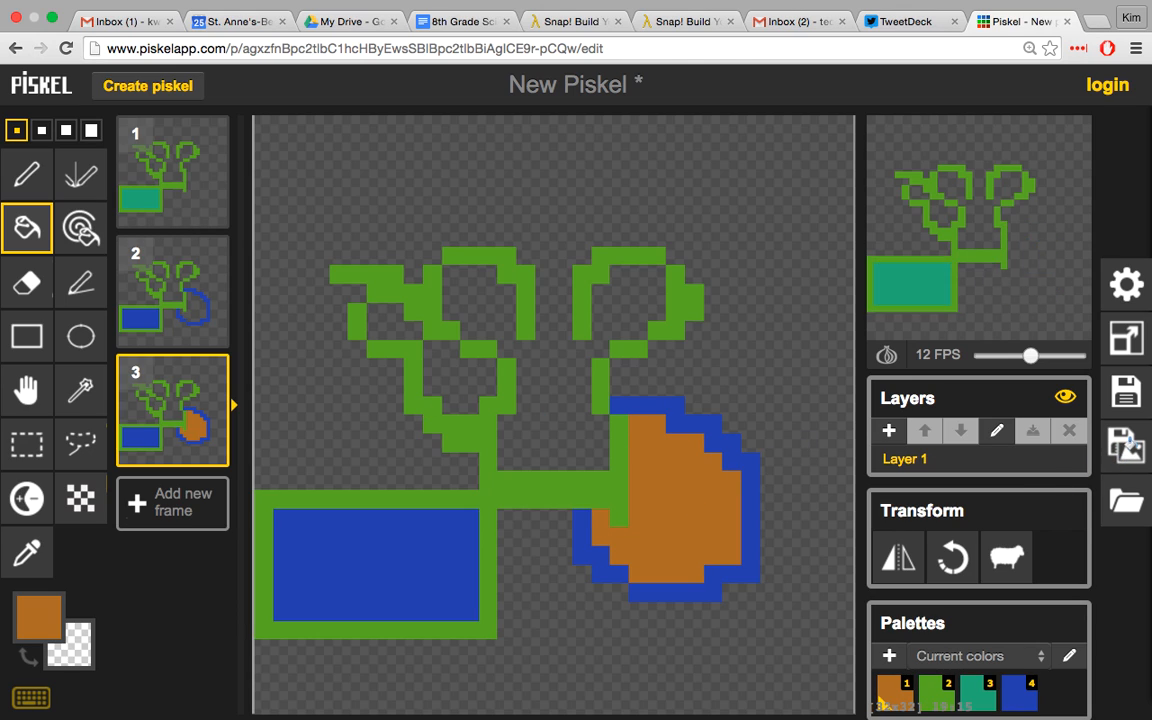
Step: Export all frames as a PNG spritesheet and open the downloaded file in Preview
{"action": "left_click", "coordinate": [1130, 448]}
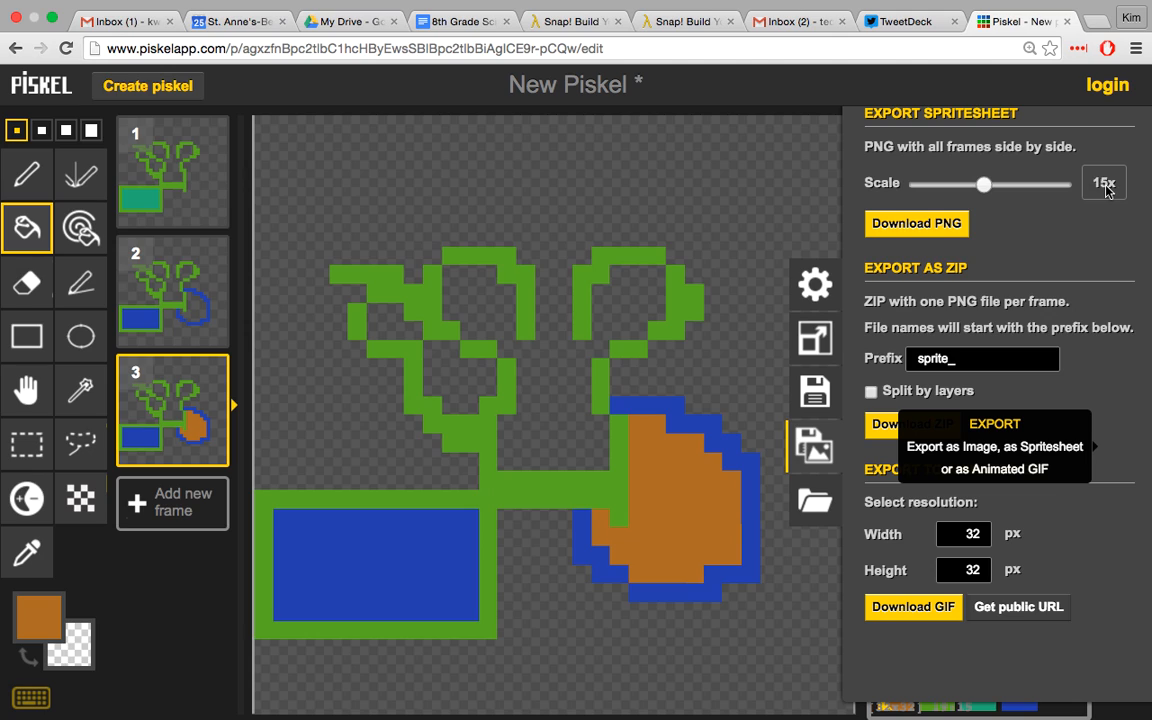
{"action": "left_click", "coordinate": [916, 224]}
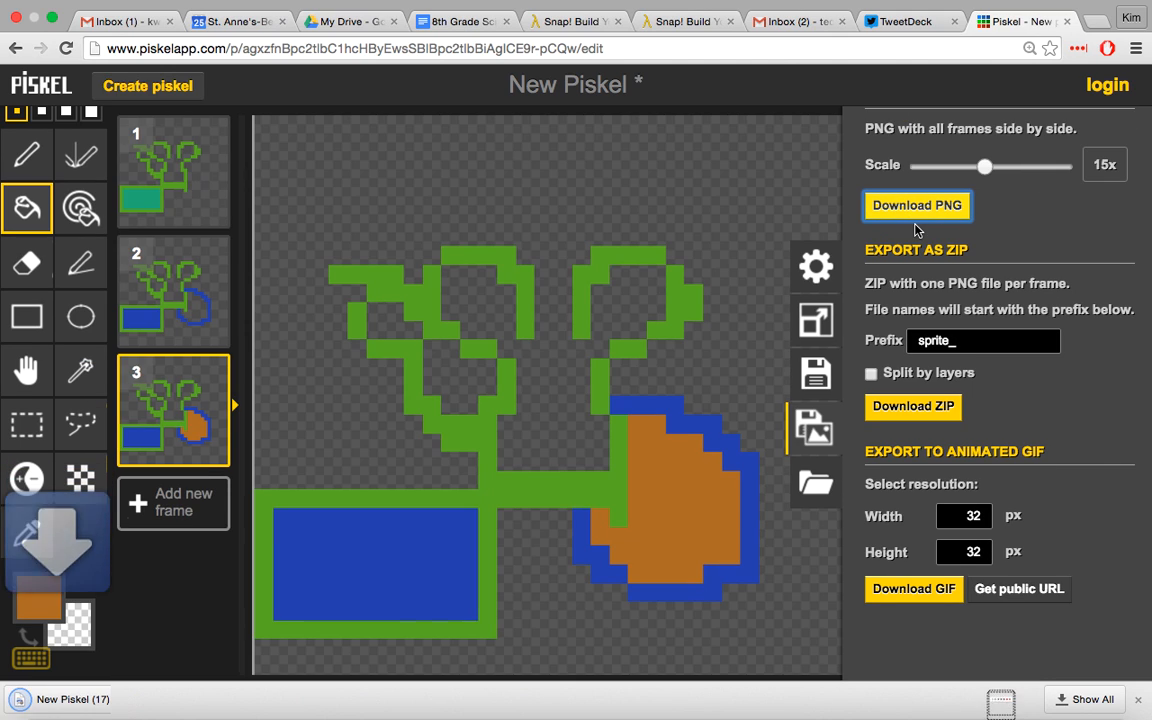
{"action": "left_click", "coordinate": [103, 705]}
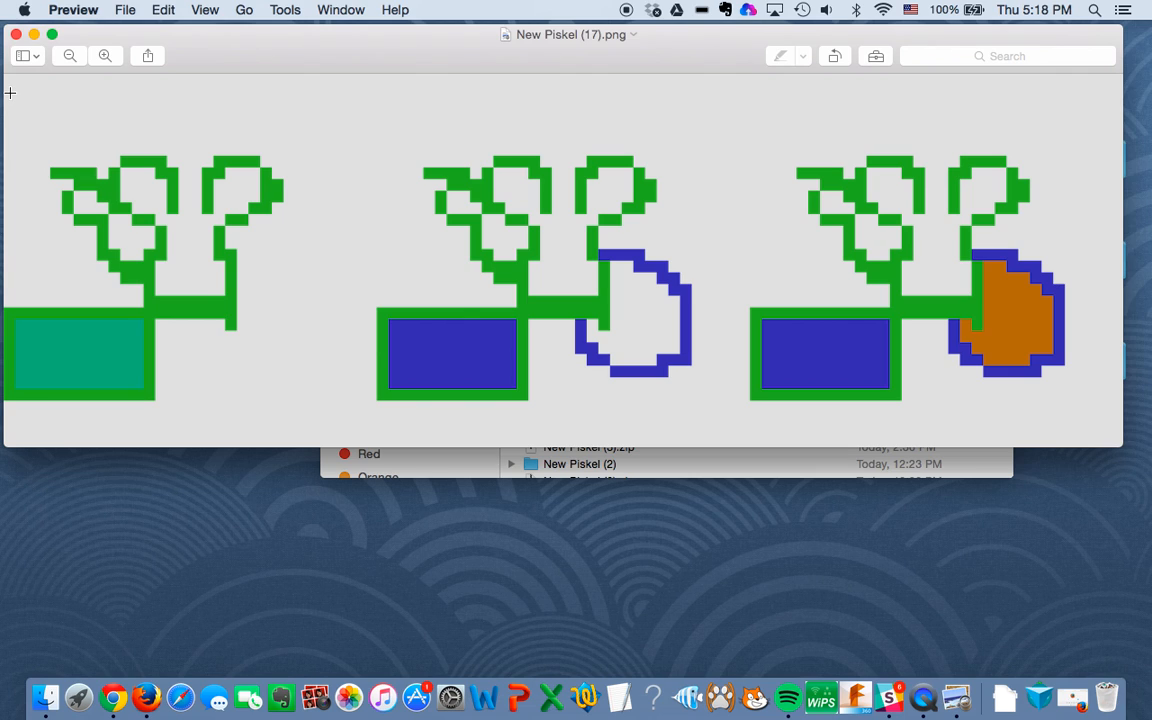
Step: Duplicate the spritesheet image New Piskel (17).png after marking out its first sprite
{"action": "left_click_drag", "start_coordinate": [10, 93], "coordinate": [294, 442]}
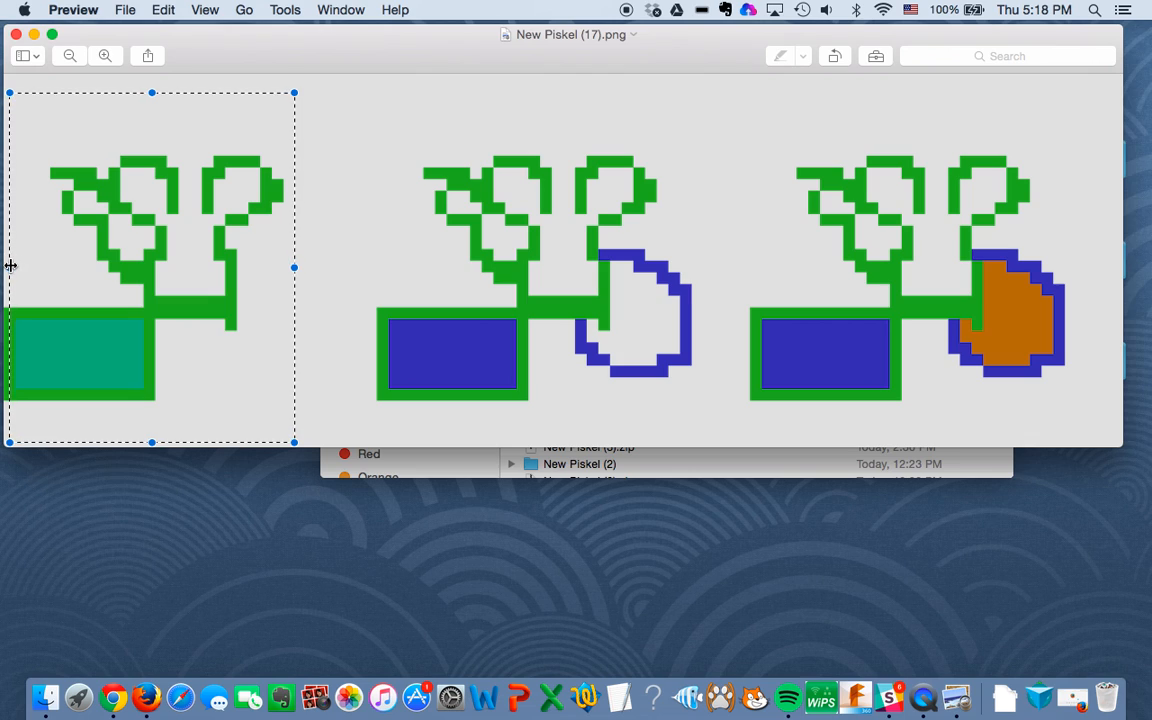
{"action": "left_click_drag", "start_coordinate": [10, 267], "coordinate": [4, 266]}
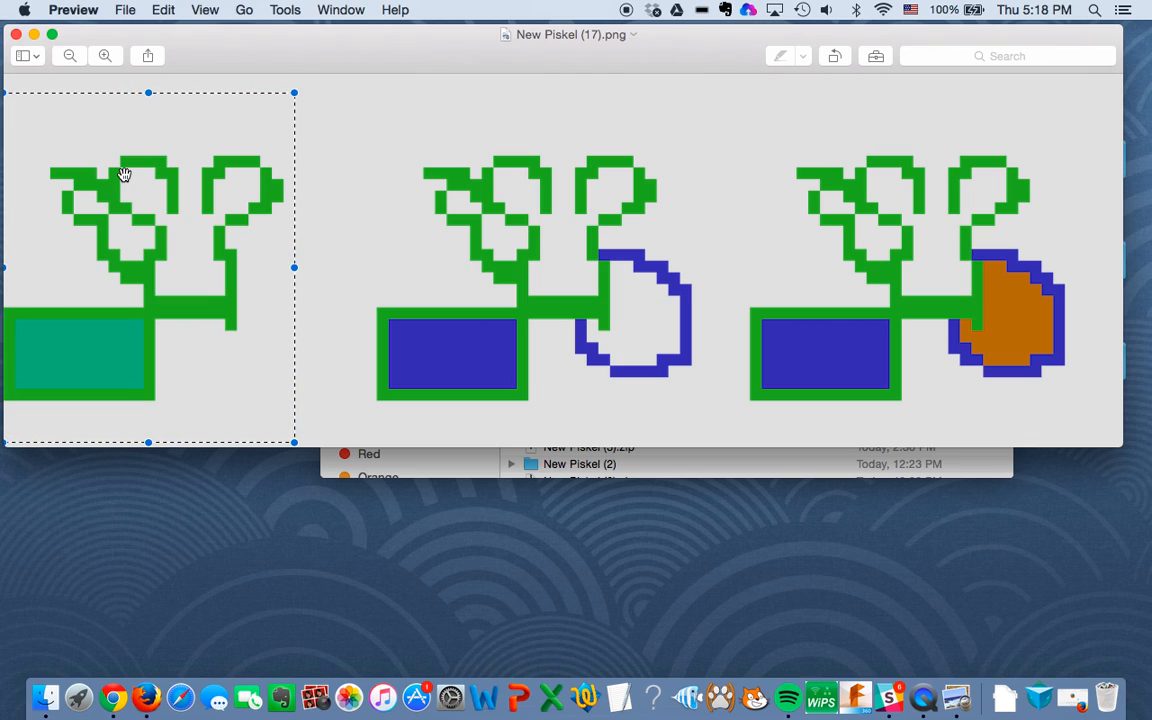
{"action": "left_click", "coordinate": [123, 10]}
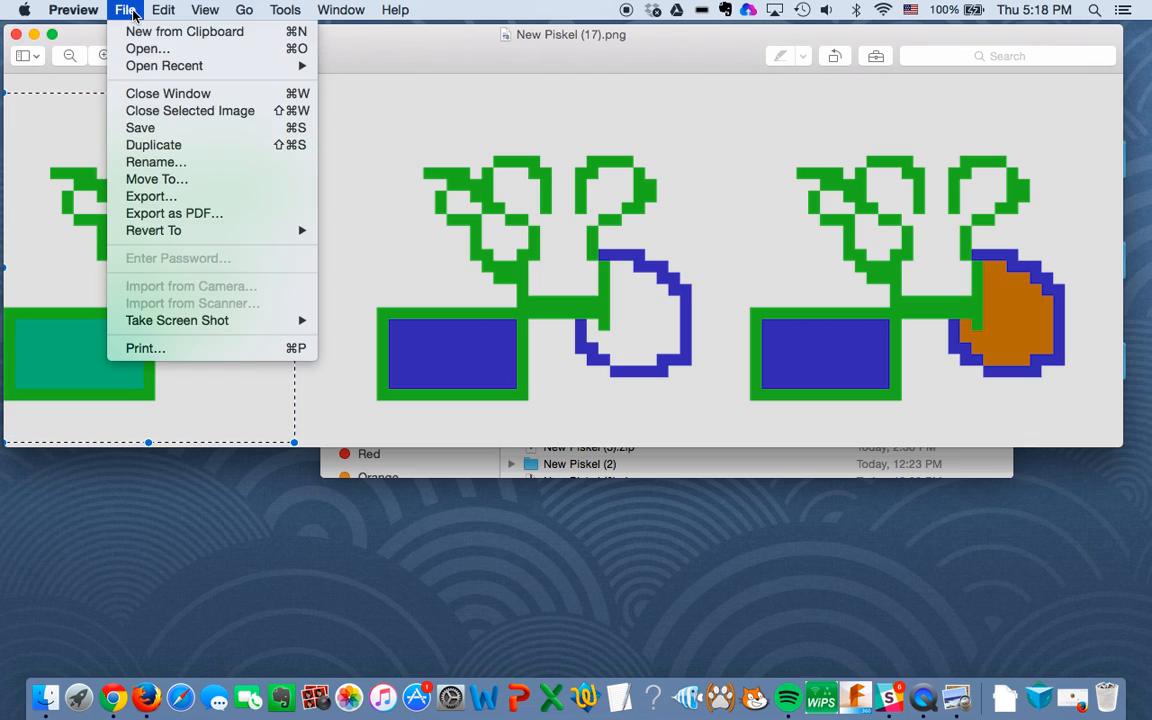
{"action": "left_click", "coordinate": [150, 145]}
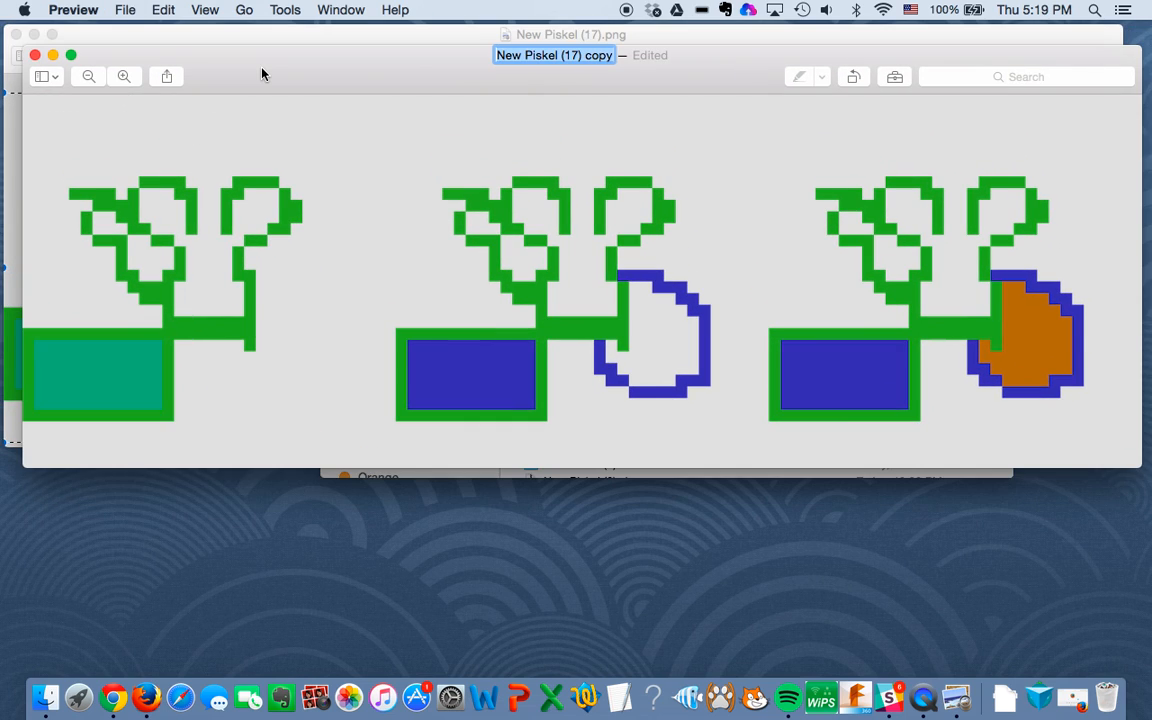
Step: Crop the duplicated spritesheet to the first sprite, including the full width of its green shape
{"action": "left_click", "coordinate": [27, 100]}
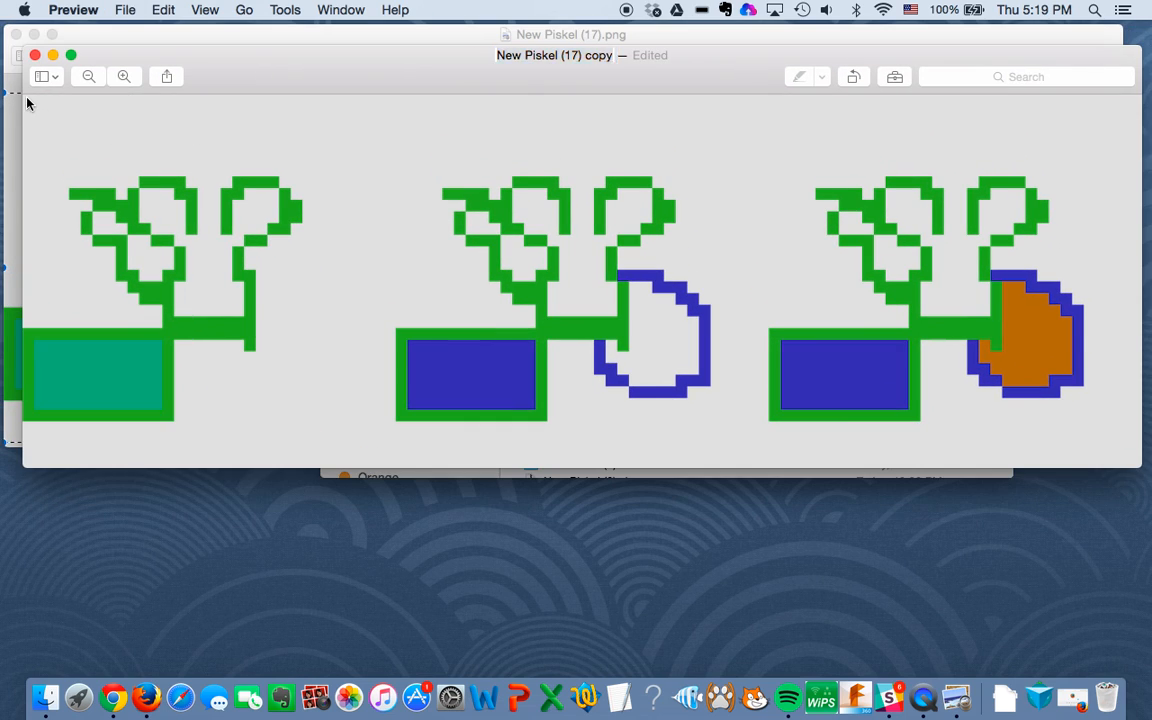
{"action": "left_click_drag", "start_coordinate": [294, 427], "coordinate": [20, 84]}
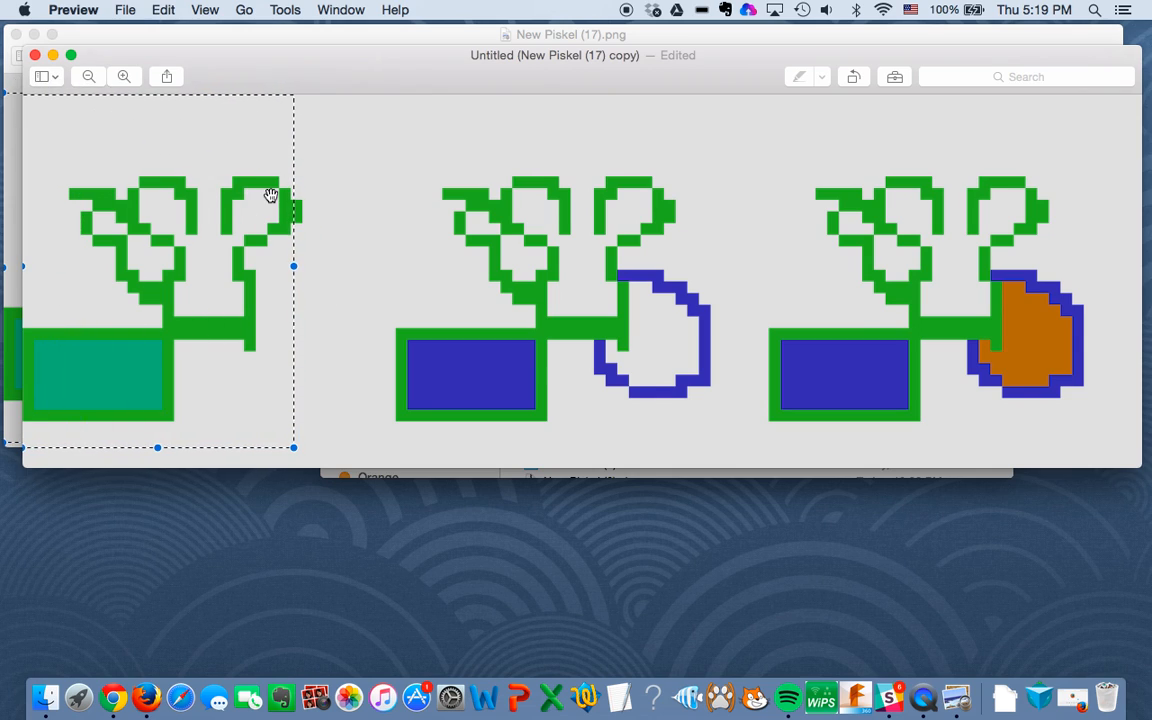
{"action": "left_click", "coordinate": [297, 265]}
{"action": "left_click_drag", "start_coordinate": [314, 455], "coordinate": [22, 104]}
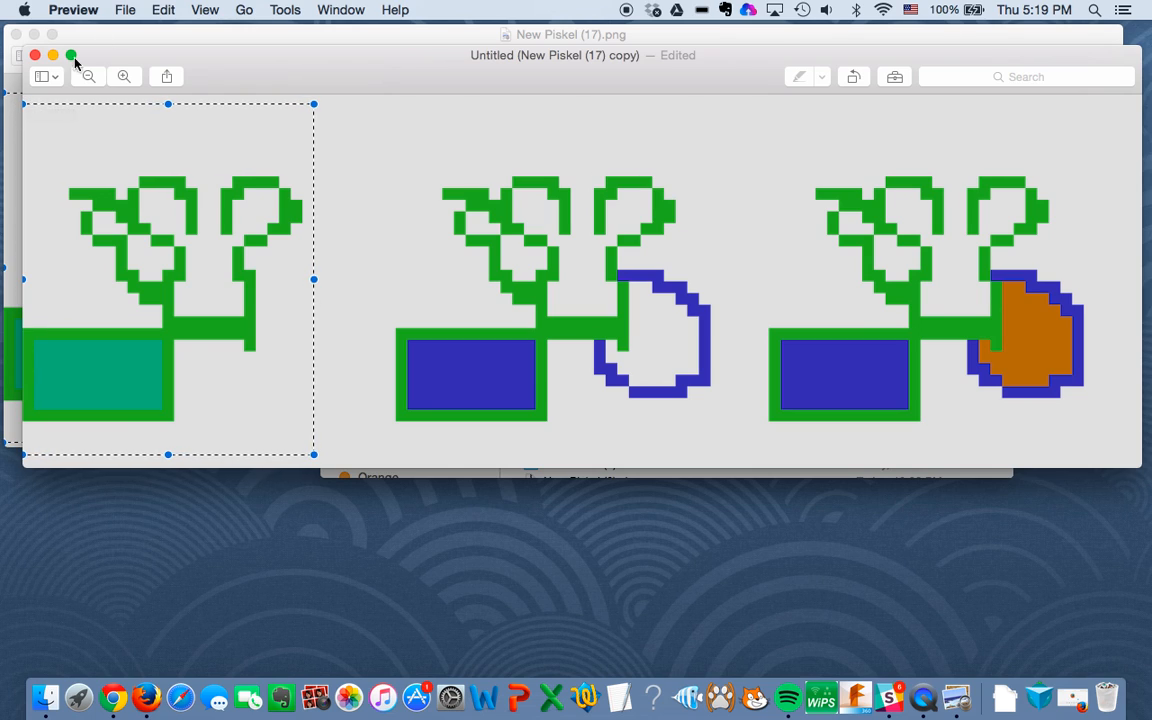
{"action": "left_click", "coordinate": [275, 10]}
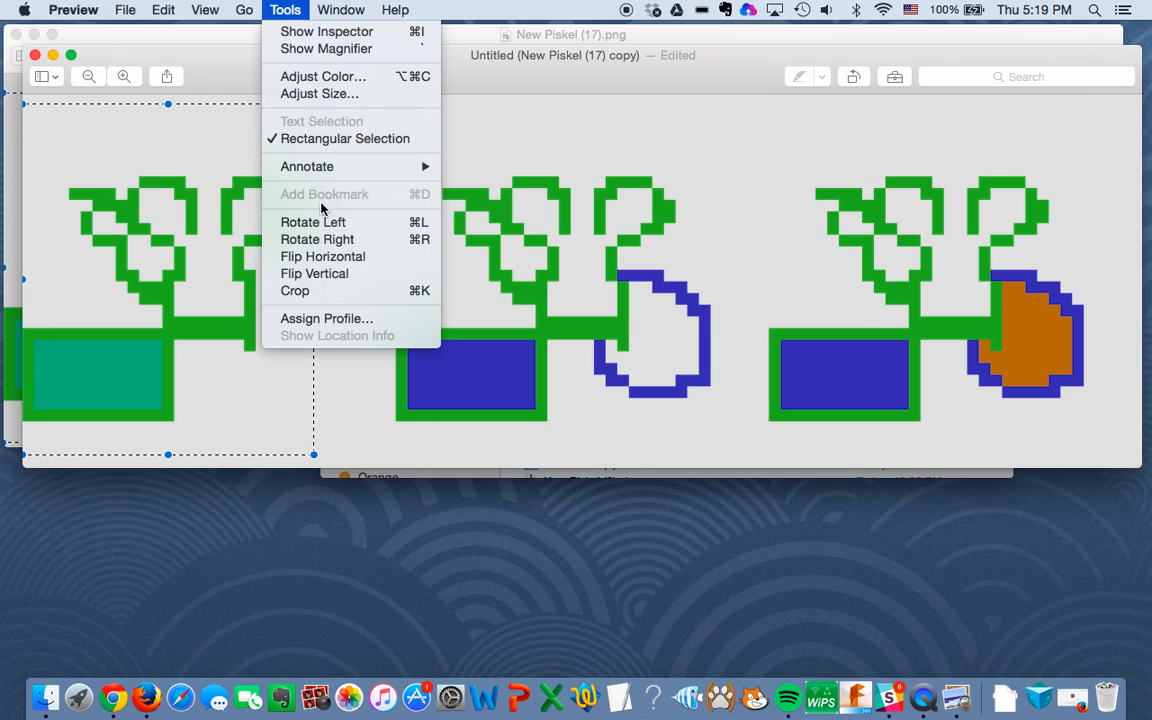
{"action": "left_click", "coordinate": [337, 292]}
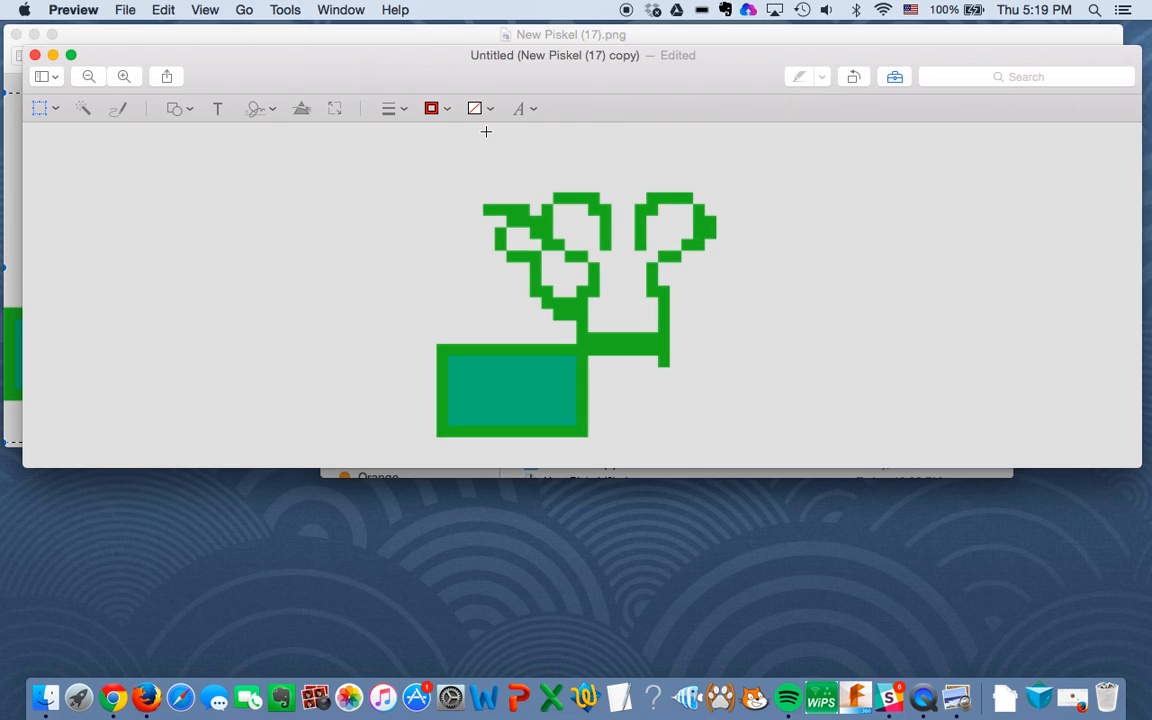
Step: Save the cropped first sprite as image1 in Downloads and close it
{"action": "left_click", "coordinate": [700, 64]}
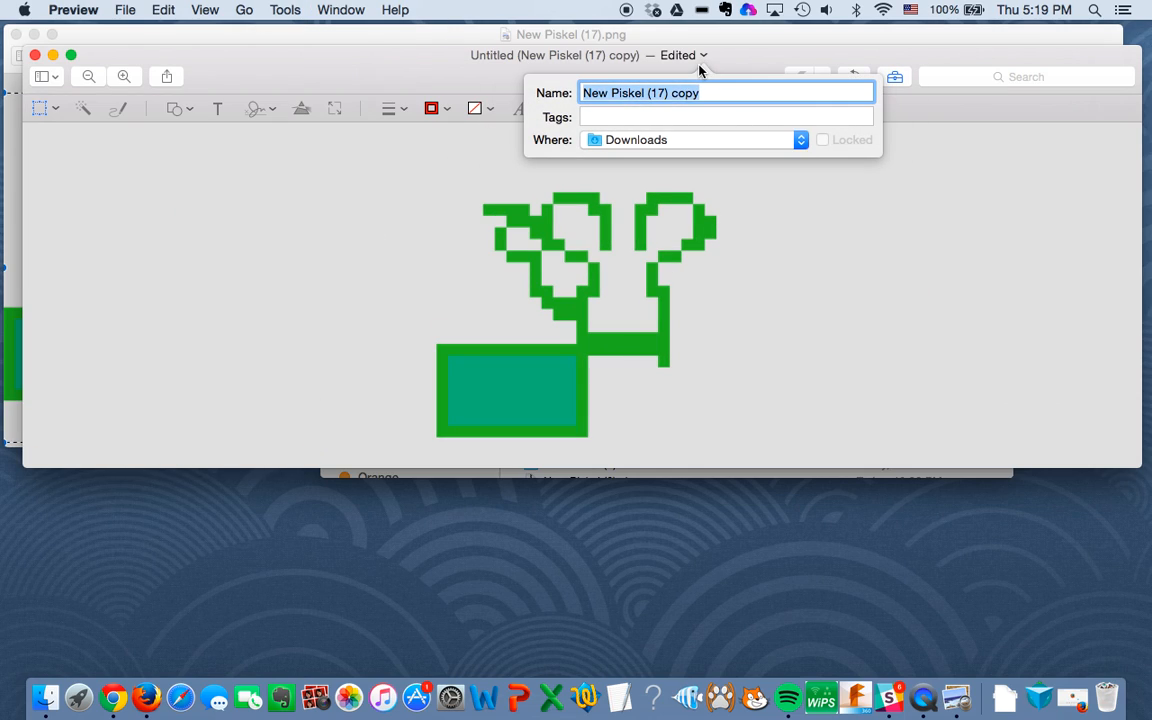
{"action": "type", "text": "image"}
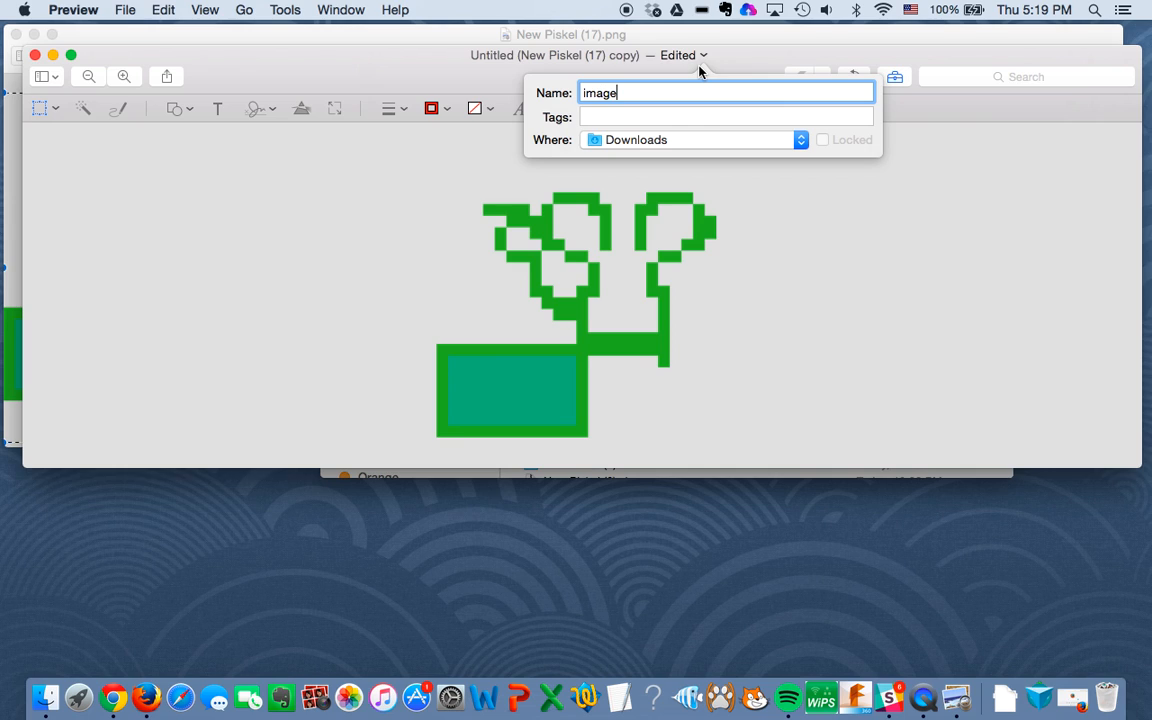
{"action": "type", "text": "1"}
{"action": "key", "text": "Return"}
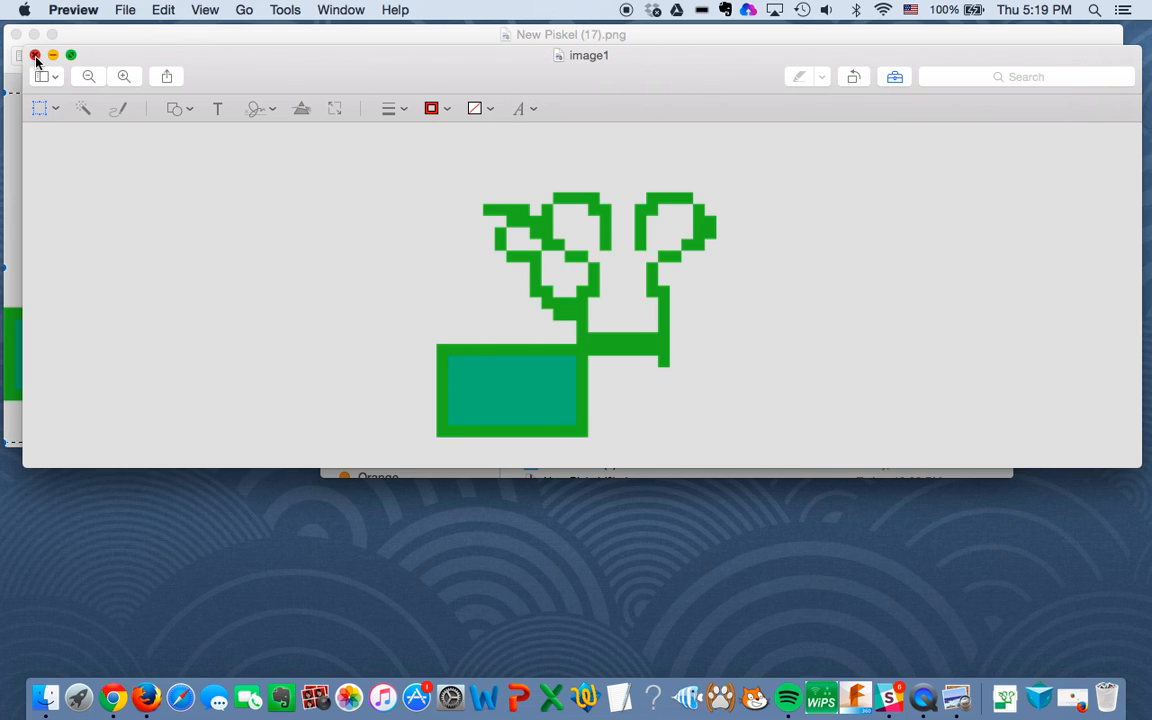
{"action": "left_click", "coordinate": [35, 60]}
Step: Clear the selection in the original spritesheet and make another duplicate of the image
{"action": "left_click", "coordinate": [291, 88]}
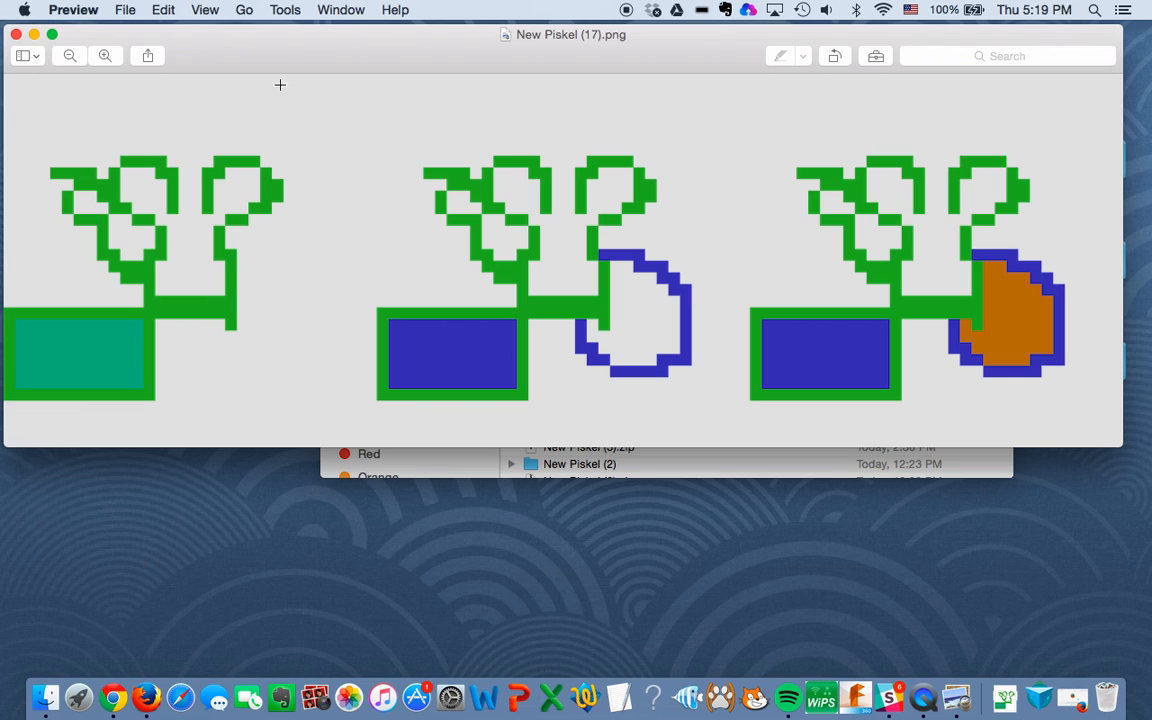
{"action": "left_click", "coordinate": [125, 10]}
{"action": "left_click", "coordinate": [152, 160]}
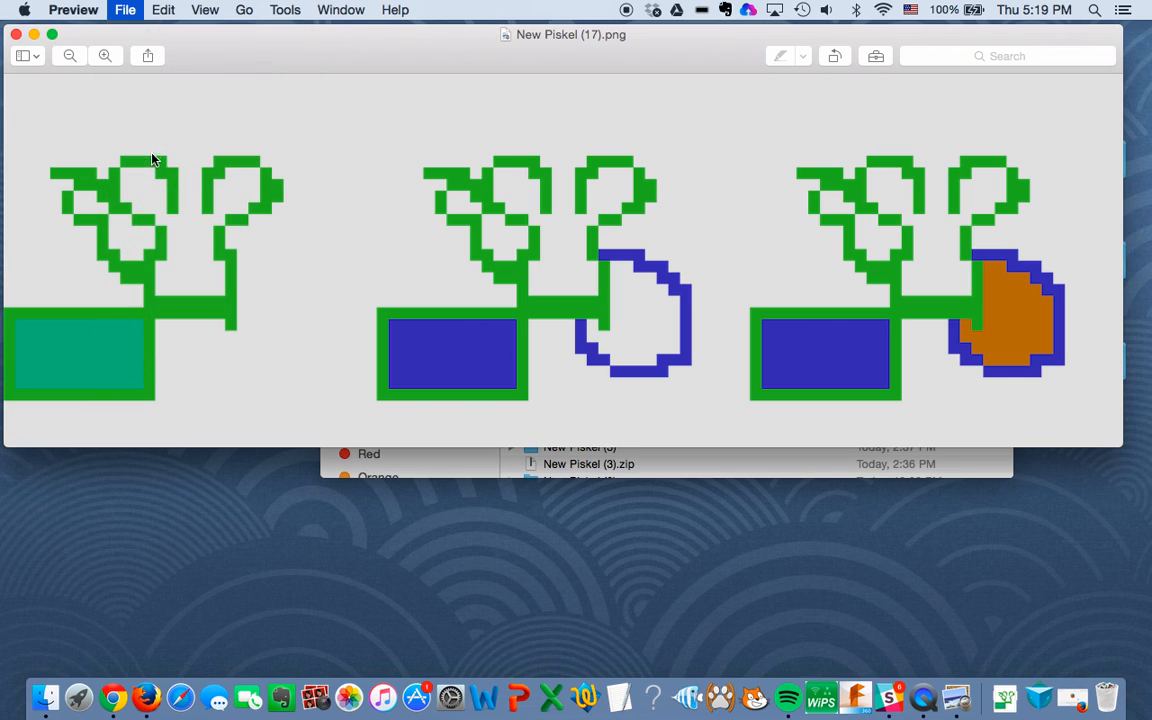
{"action": "left_click", "coordinate": [125, 10]}
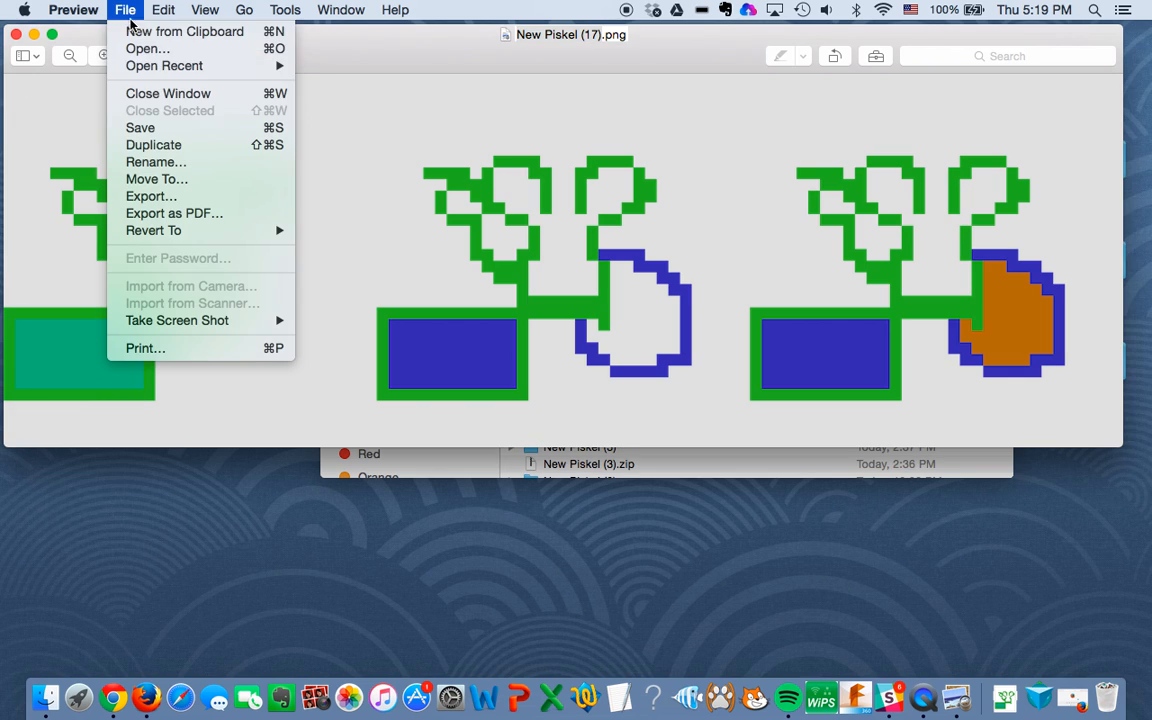
{"action": "left_click", "coordinate": [138, 144]}
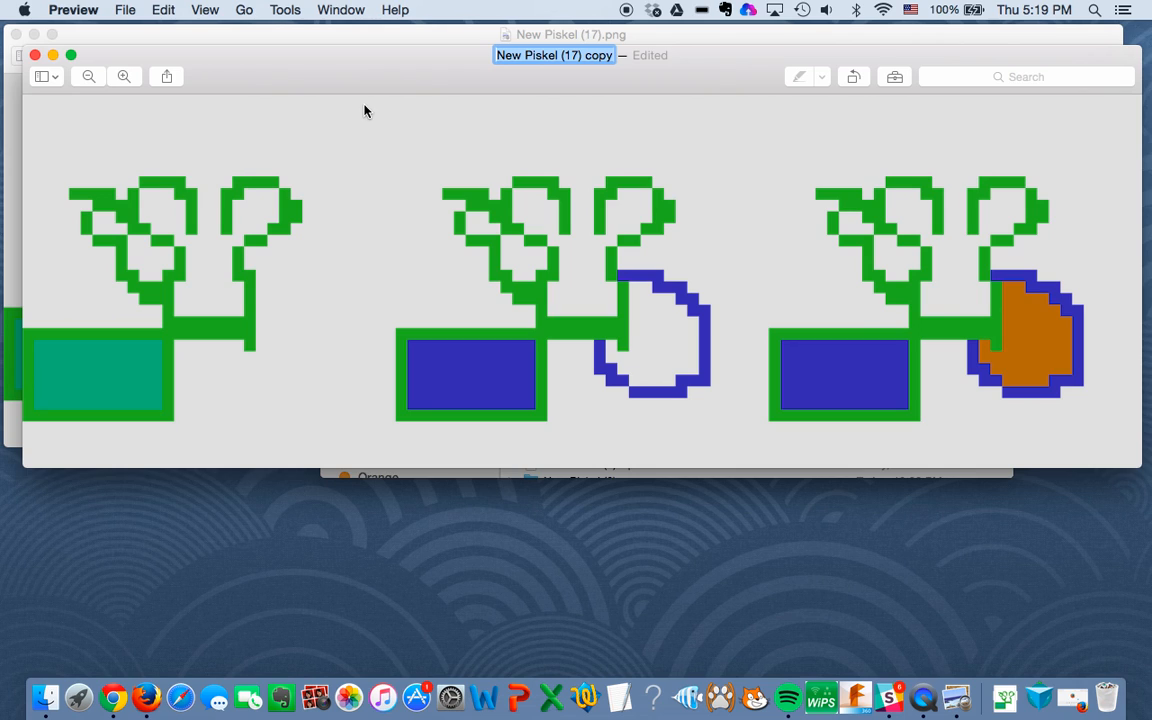
Step: Crop the duplicated spritesheet to the second sprite using a rectangular selection of about 464 x 409 pixels
{"action": "left_click", "coordinate": [363, 116]}
{"action": "left_click_drag", "start_coordinate": [362, 115], "coordinate": [723, 433]}
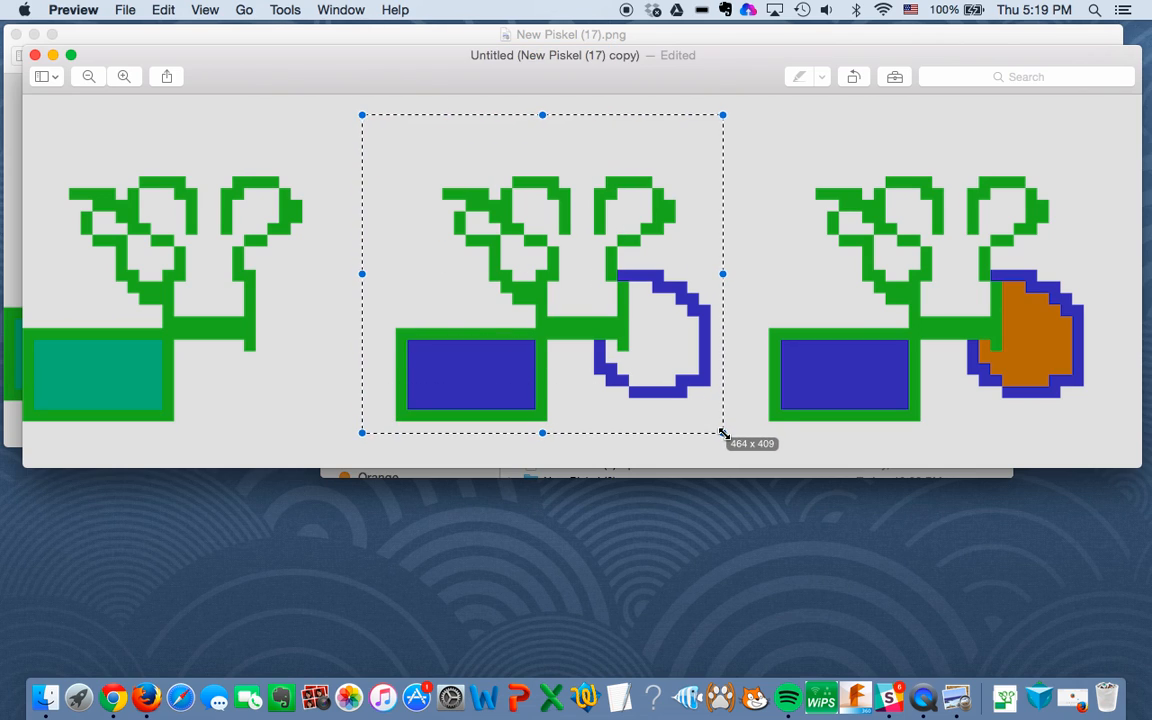
{"action": "left_click", "coordinate": [285, 10]}
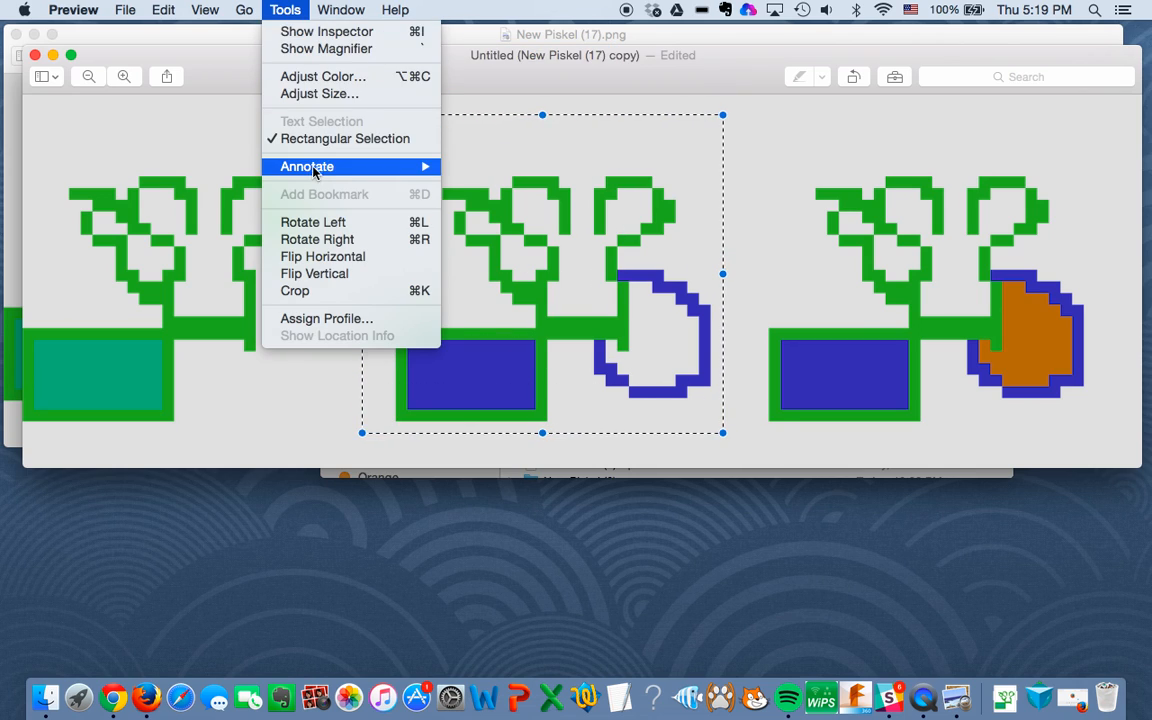
{"action": "left_click", "coordinate": [315, 293]}
Step: Save the cropped second sprite as image2 in Downloads, replacing the existing file, and close it
{"action": "left_click", "coordinate": [586, 56]}
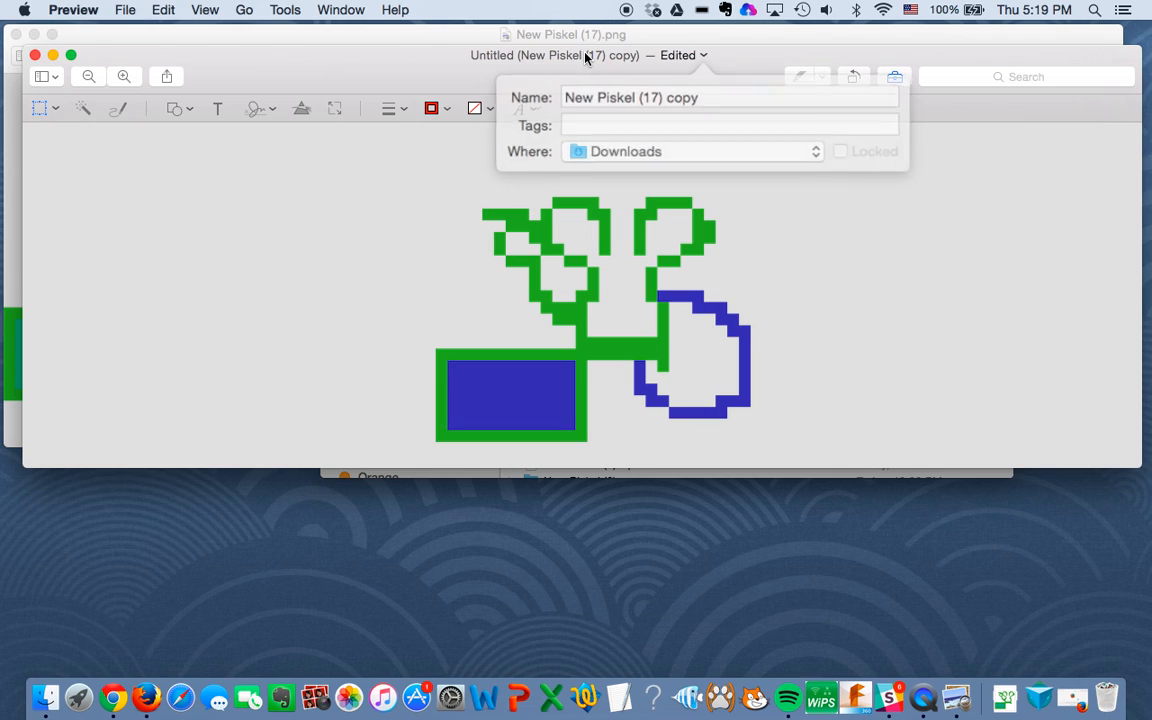
{"action": "type", "text": "image2"}
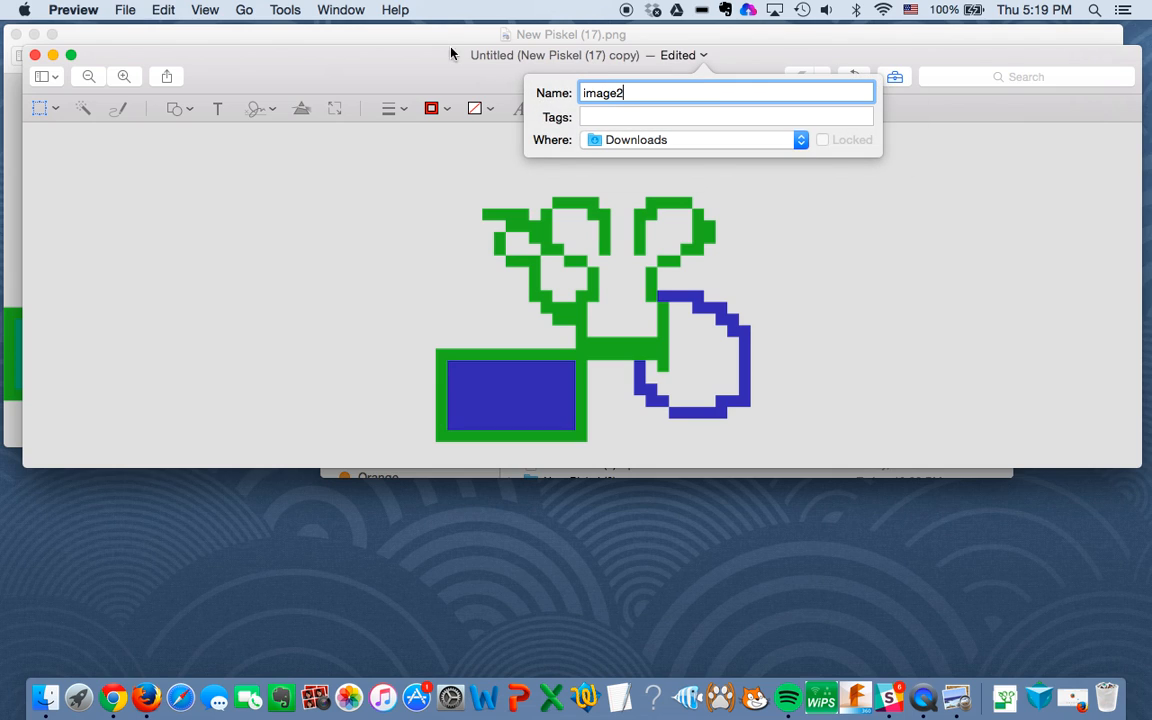
{"action": "key", "text": "Return"}
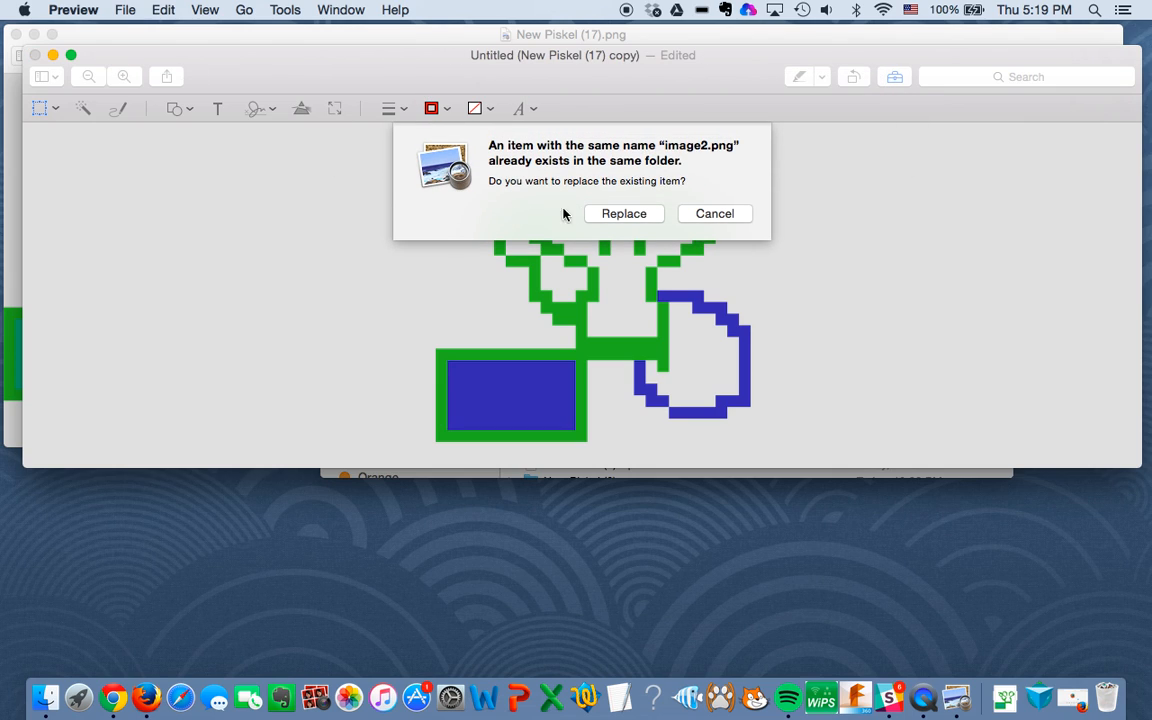
{"action": "left_click", "coordinate": [624, 213]}
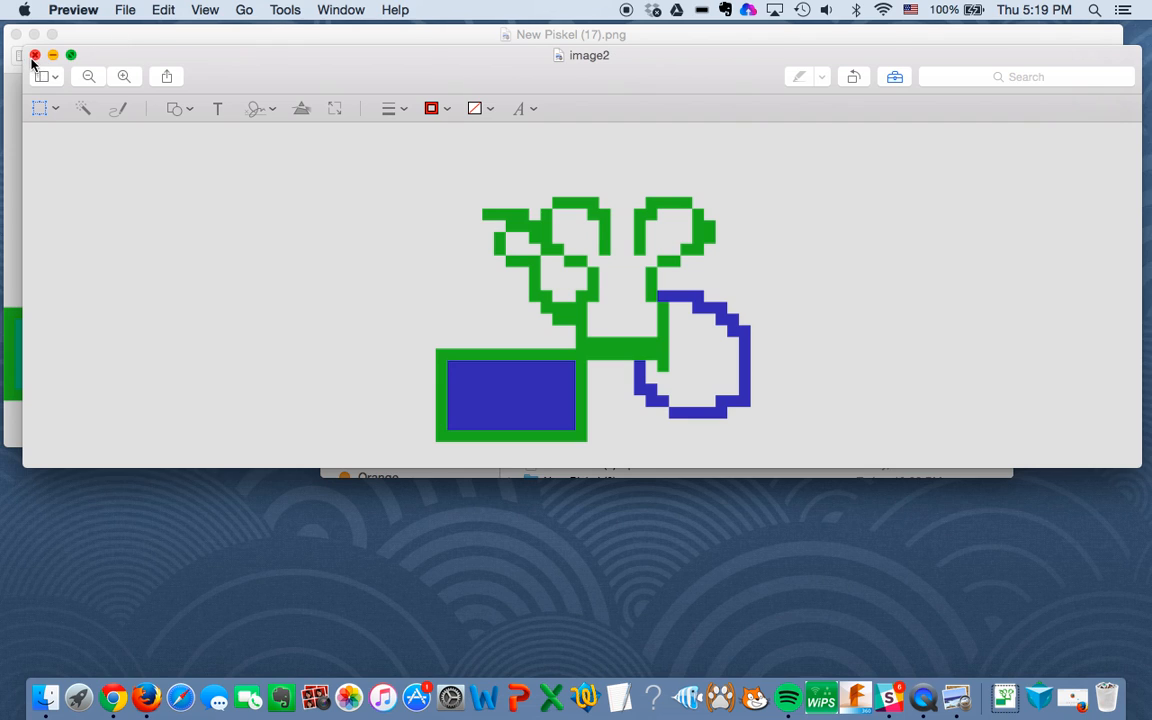
{"action": "left_click", "coordinate": [34, 55]}
Step: Crop the original spritesheet New Piskel (17).png to the third sprite, the one with the orange-filled shape
{"action": "left_click_drag", "start_coordinate": [727, 100], "coordinate": [1081, 421]}
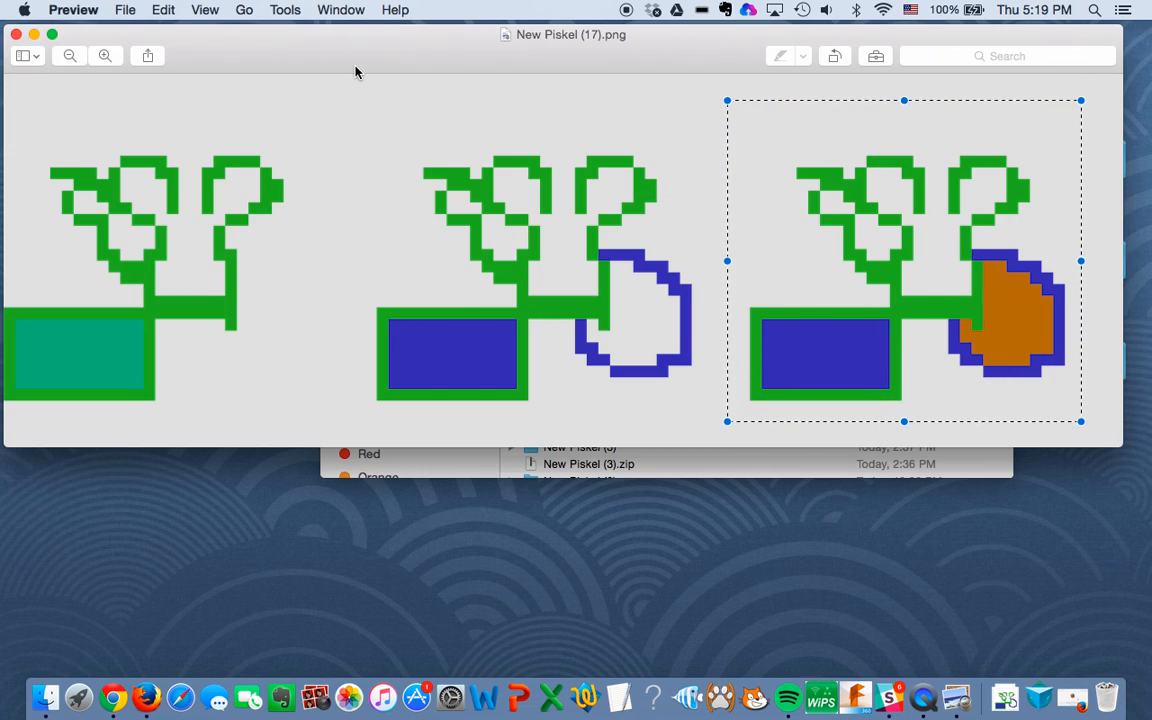
{"action": "left_click", "coordinate": [285, 10]}
{"action": "left_click", "coordinate": [298, 291]}
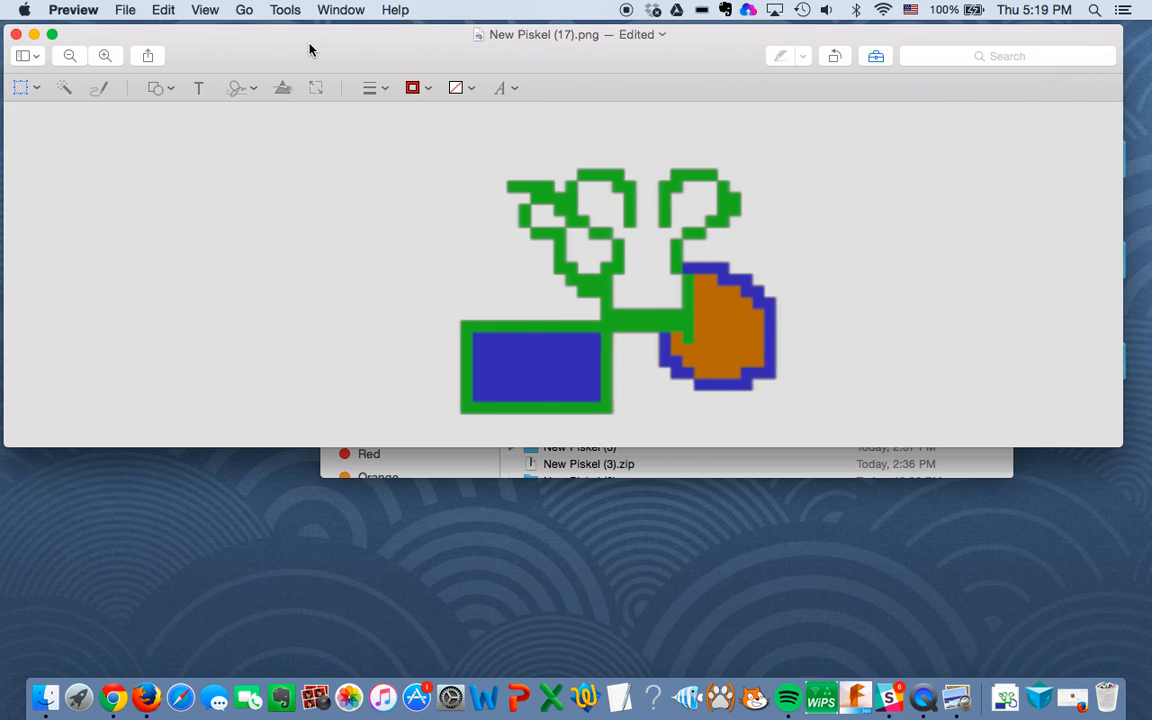
Step: Rename the cropped original spritesheet as image3 in Downloads and close it
{"action": "left_click", "coordinate": [637, 35]}
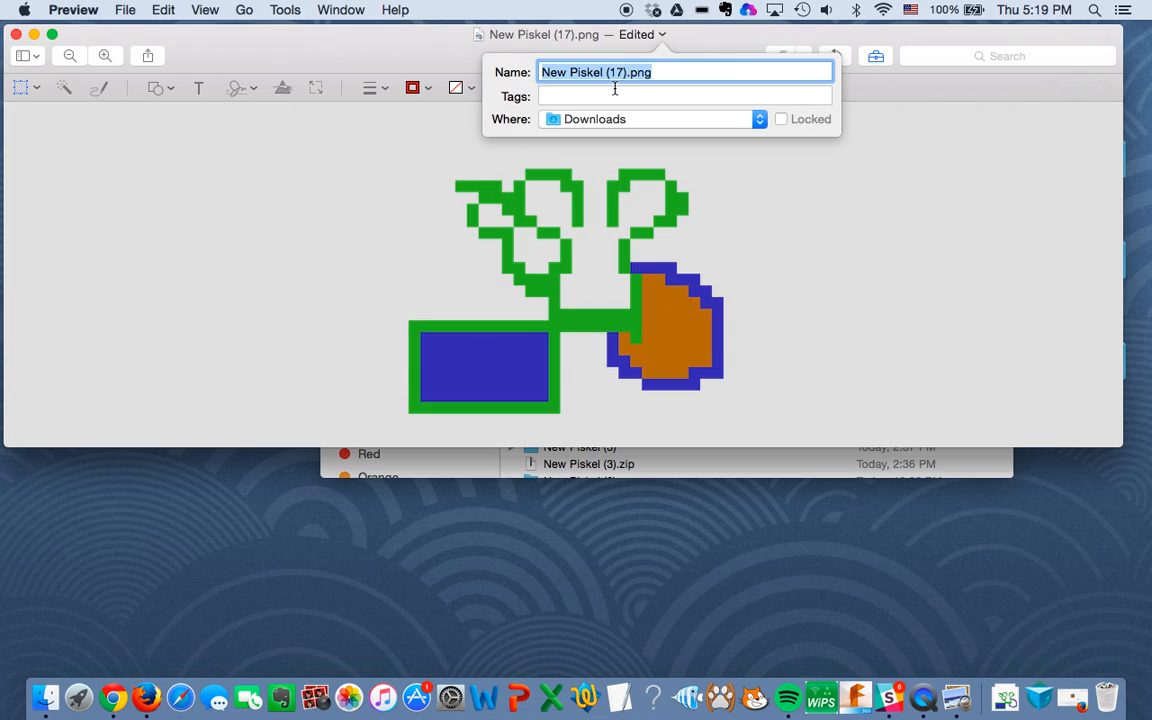
{"action": "type", "text": "image3"}
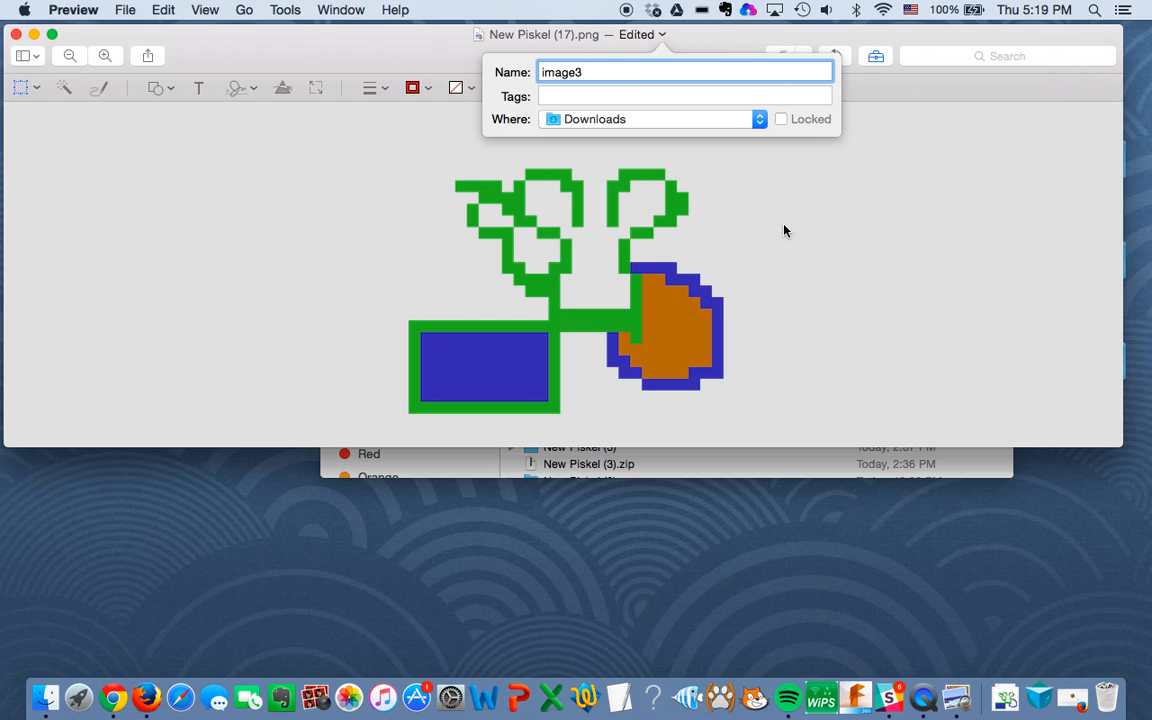
{"action": "key", "text": "Return"}
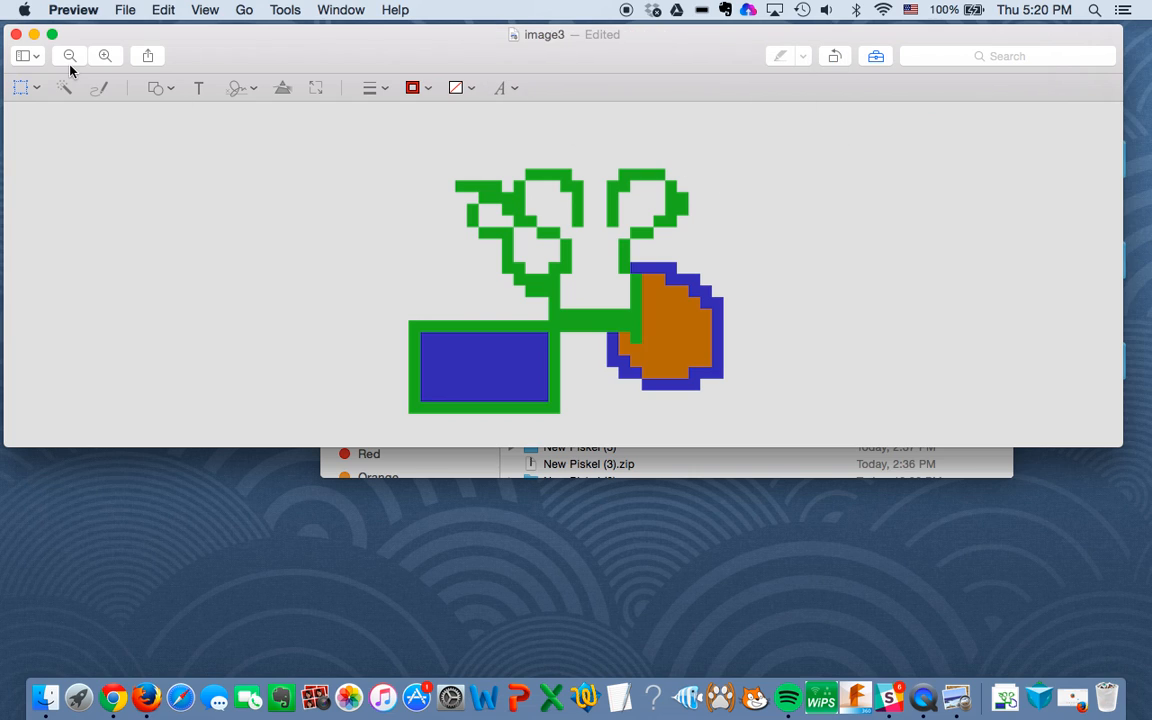
{"action": "left_click", "coordinate": [15, 35]}
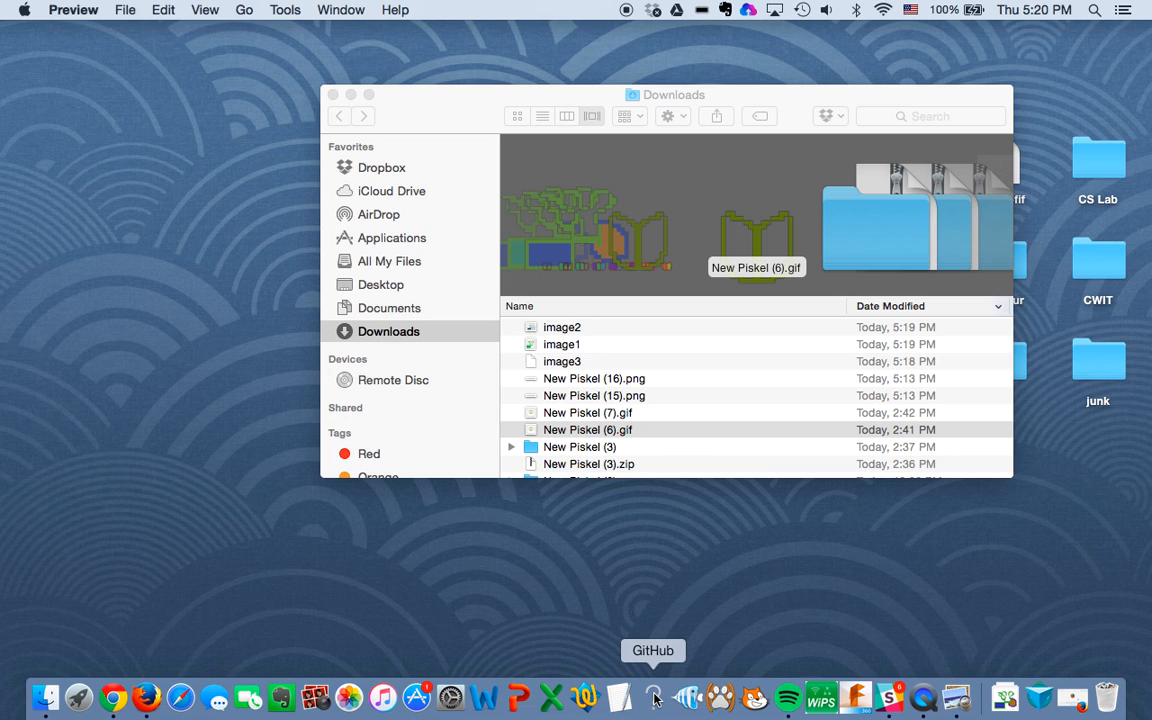
Step: Switch to Piskel in Google Chrome and delete all frames except a single one with the teal-filled rectangle
{"action": "left_click", "coordinate": [116, 703]}
{"action": "mouse_move", "coordinate": [203, 343]}
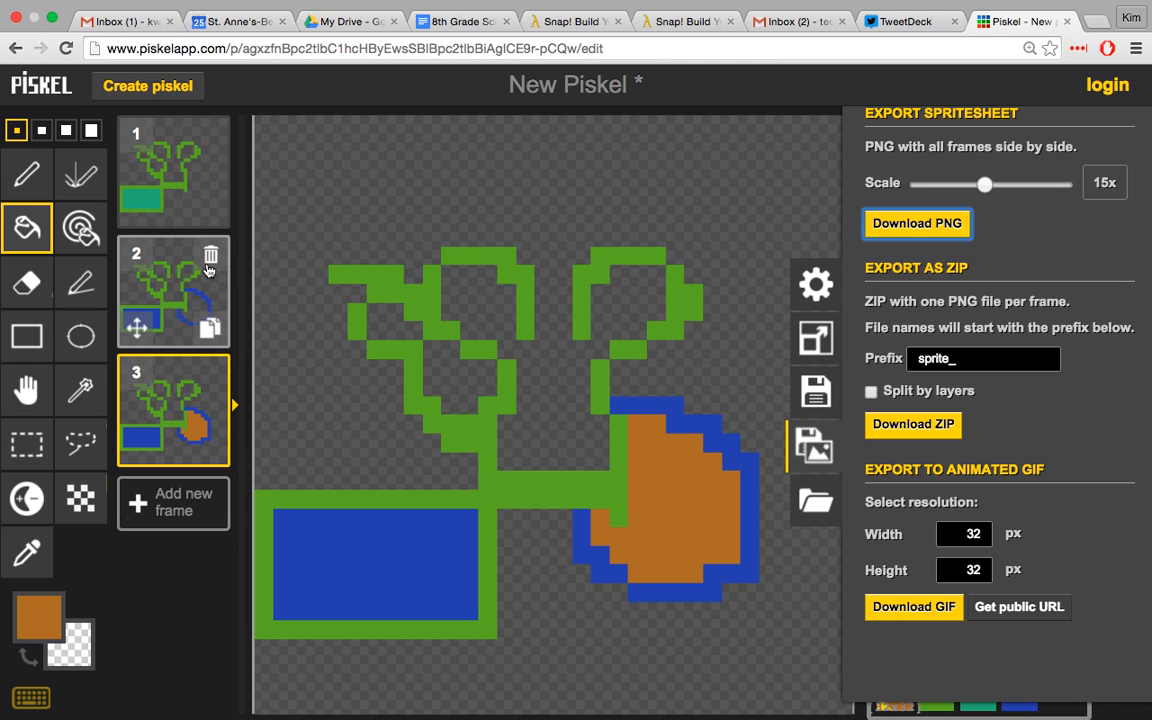
{"action": "left_click", "coordinate": [209, 326]}
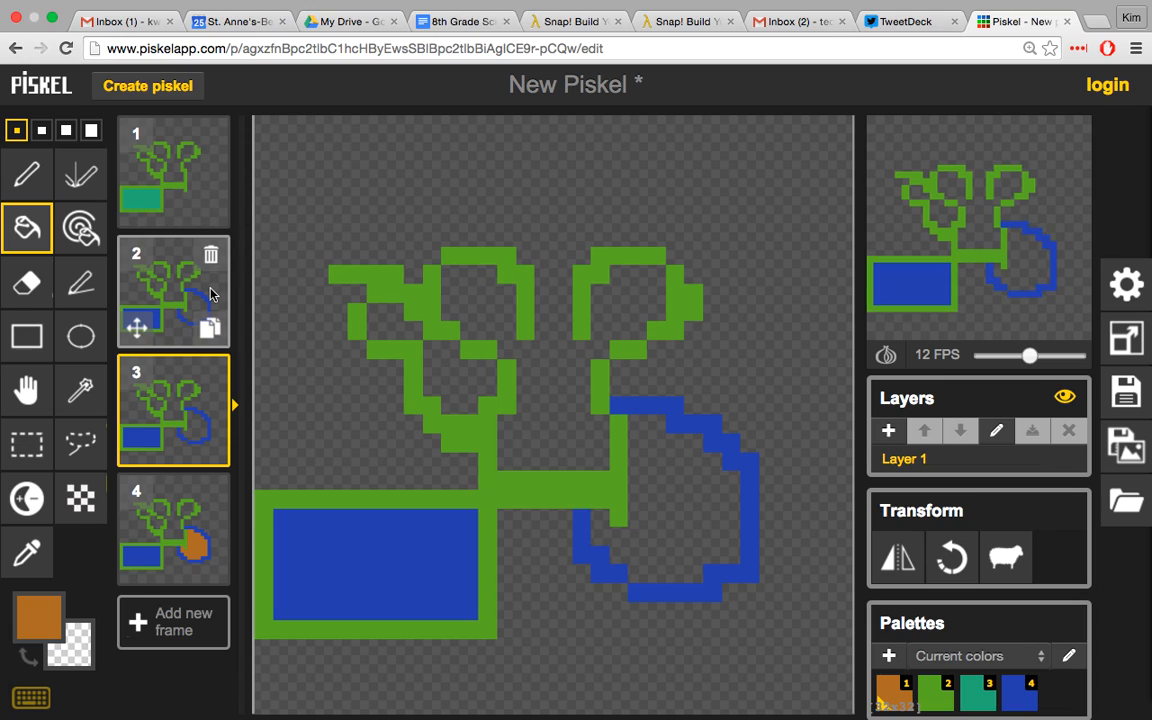
{"action": "left_click", "coordinate": [211, 254]}
{"action": "left_click", "coordinate": [211, 254]}
{"action": "left_click", "coordinate": [211, 254]}
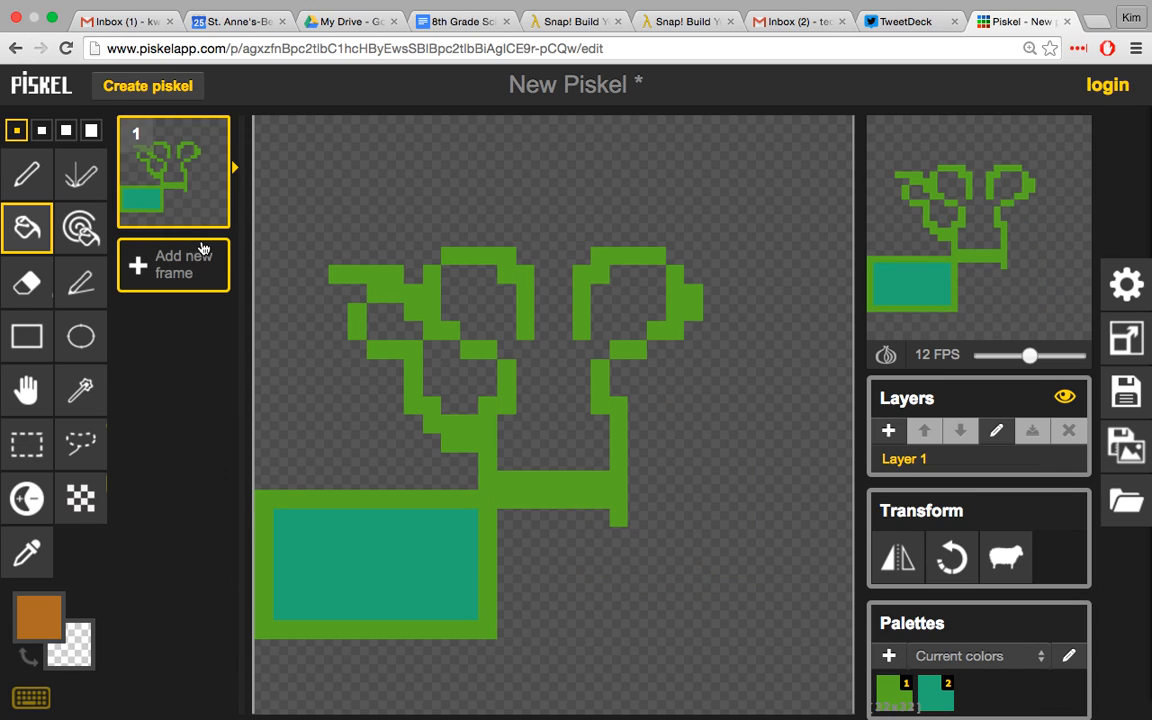
{"action": "left_click", "coordinate": [209, 208]}
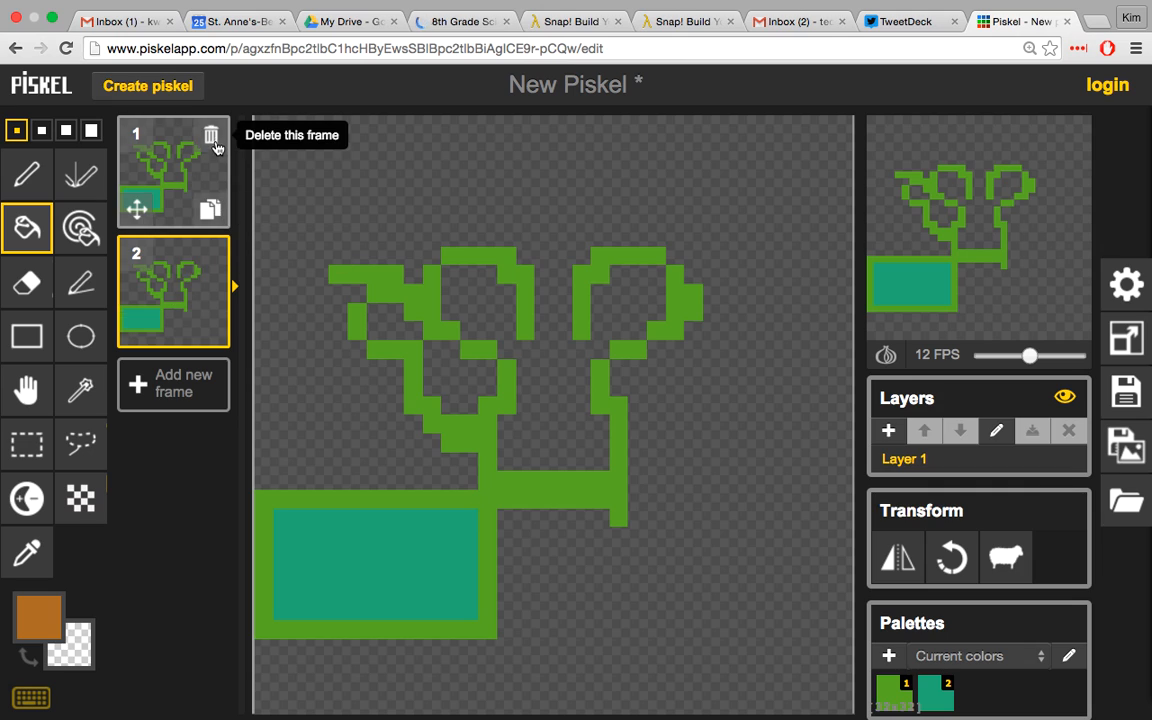
{"action": "left_click", "coordinate": [211, 135]}
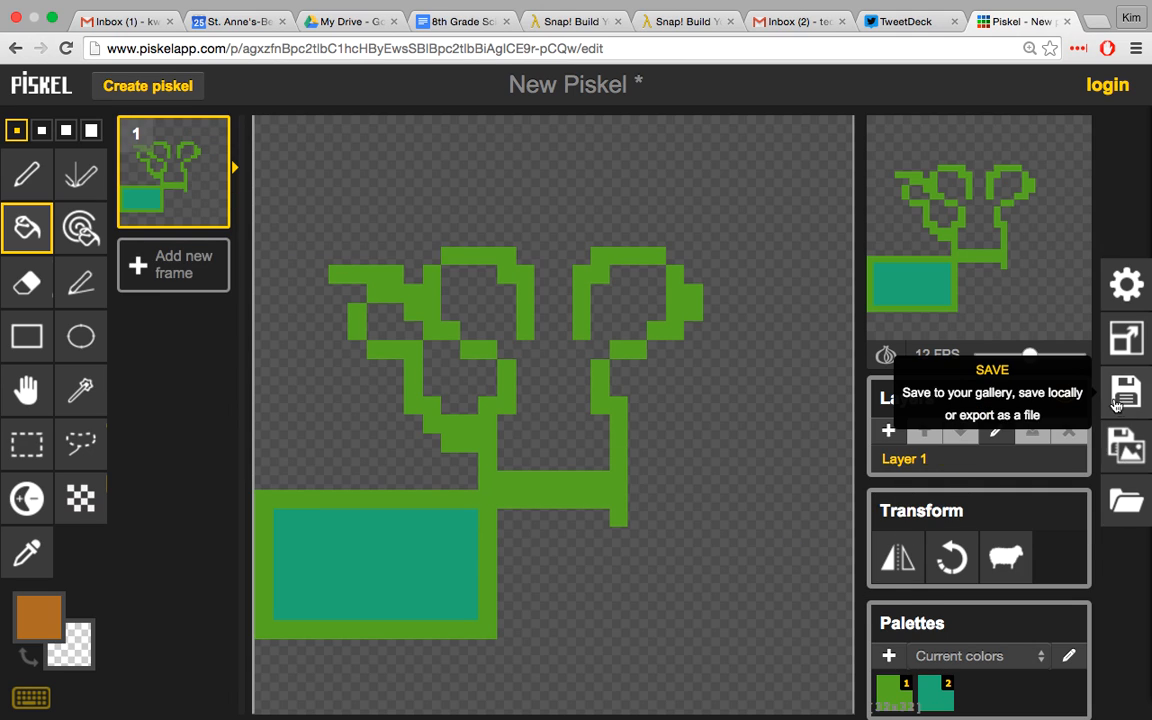
Step: Export the remaining single frame as a PNG and open the downloaded image
{"action": "left_click", "coordinate": [1120, 433]}
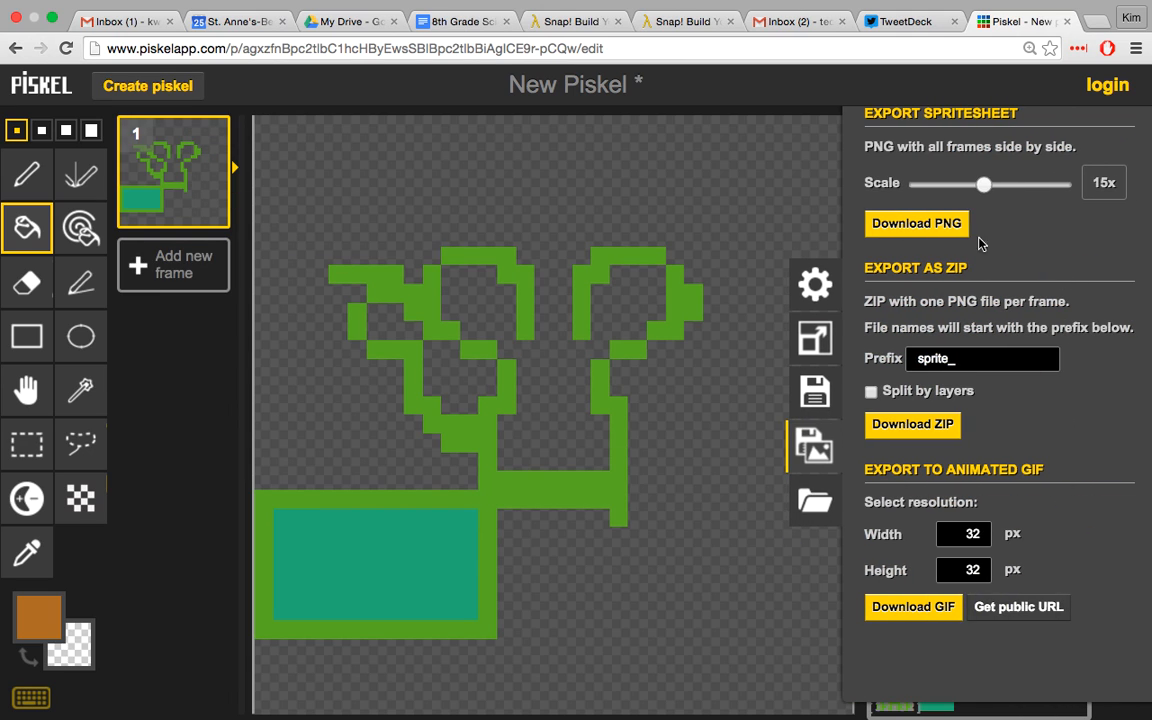
{"action": "left_click", "coordinate": [905, 210]}
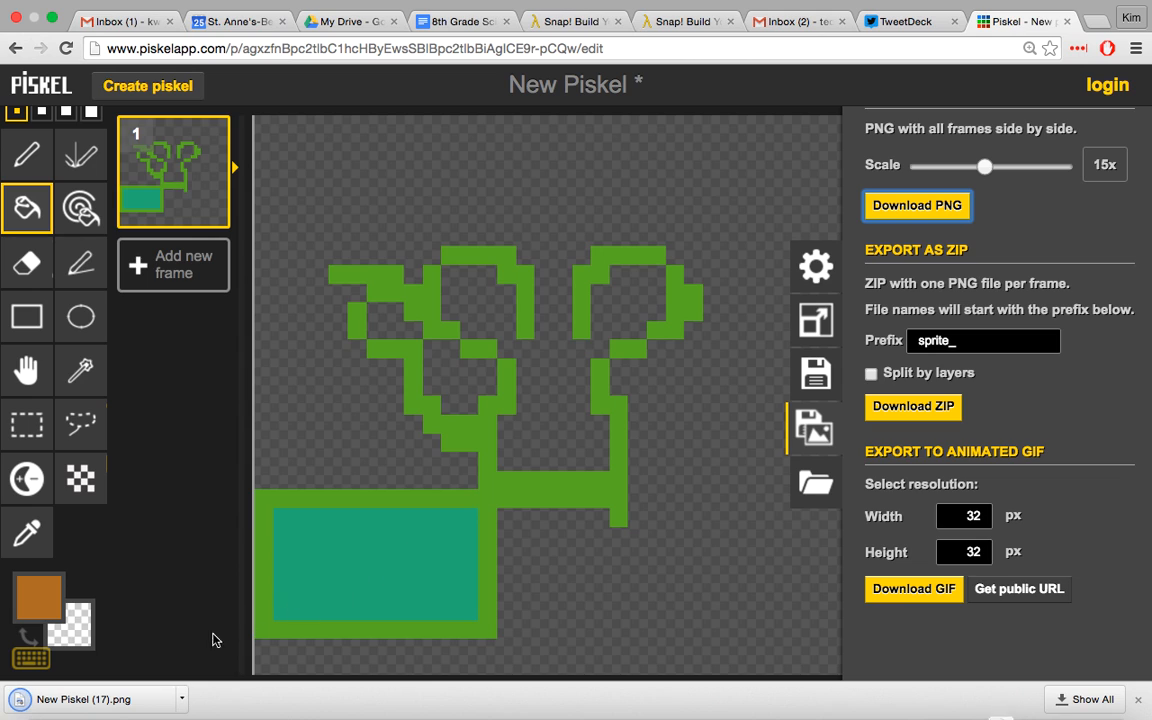
{"action": "left_click", "coordinate": [120, 700]}
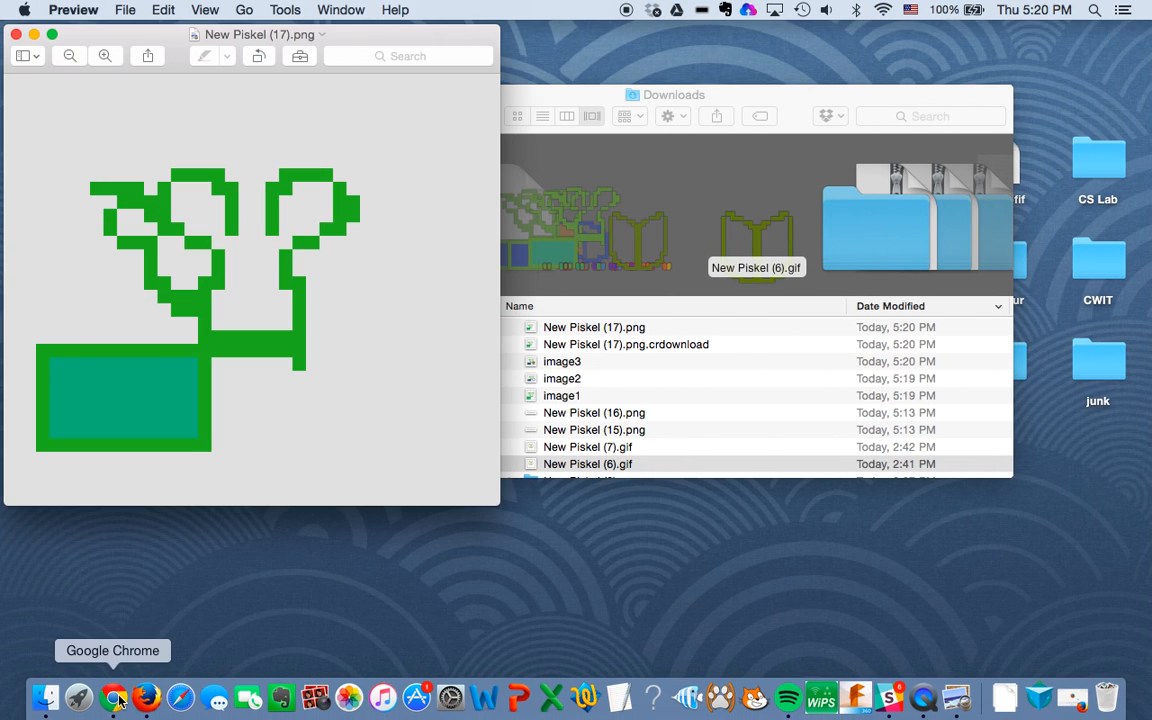